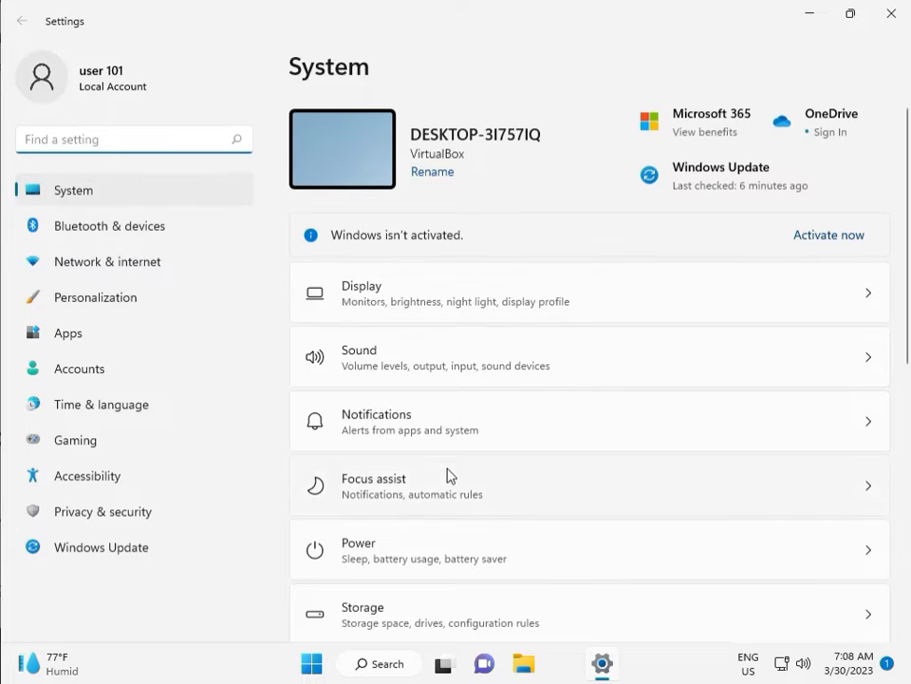
Run the Windows Update troubleshooter from the system's other troubleshooters, then close it and Settings.
{"action": "scroll", "coordinate": [449, 475], "scroll_direction": "down", "scroll_amount": 3}
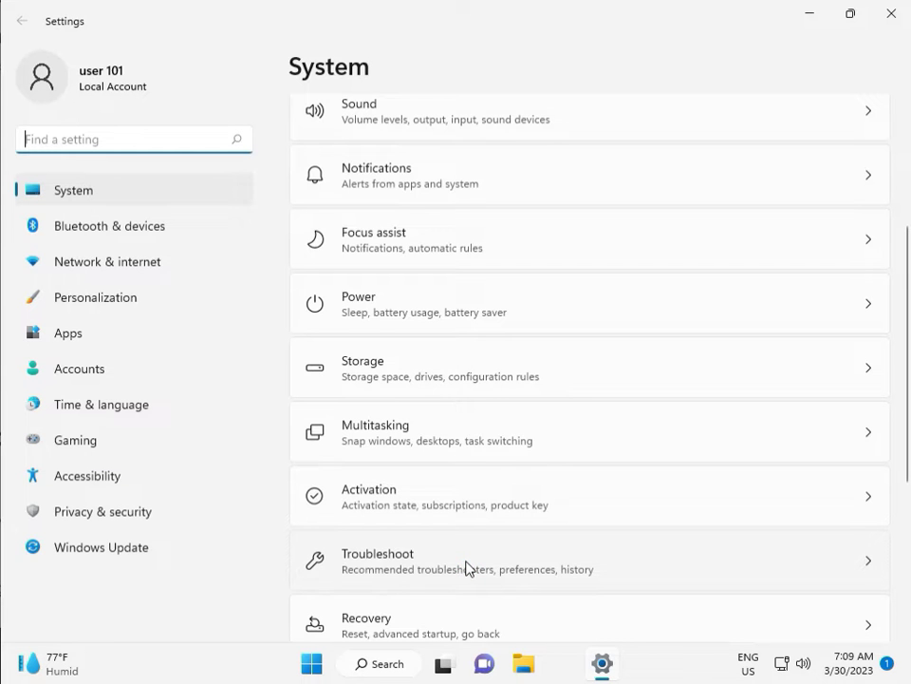
{"action": "left_click", "coordinate": [468, 569]}
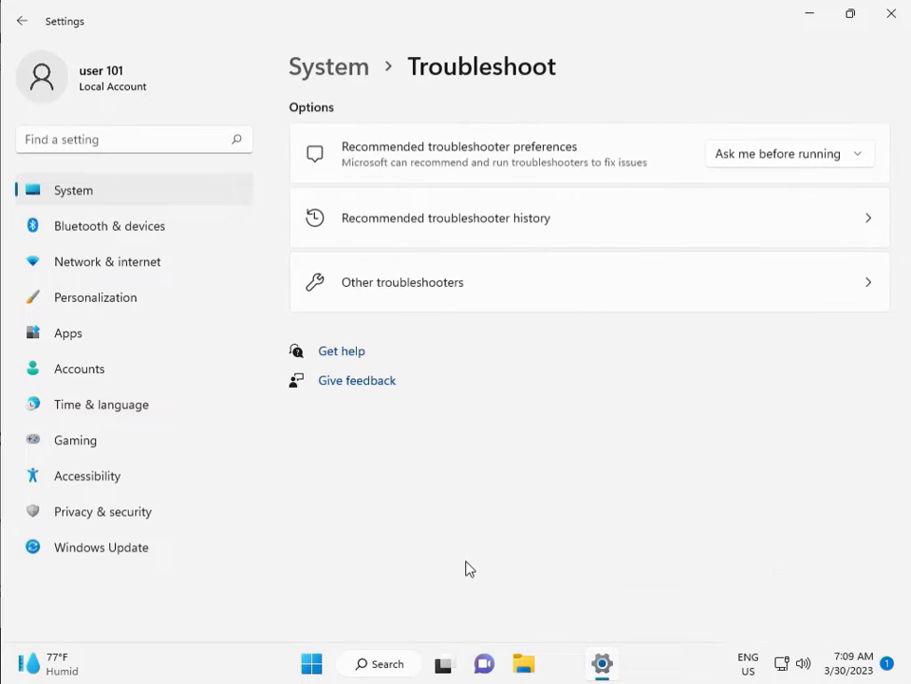
{"action": "left_click", "coordinate": [397, 295]}
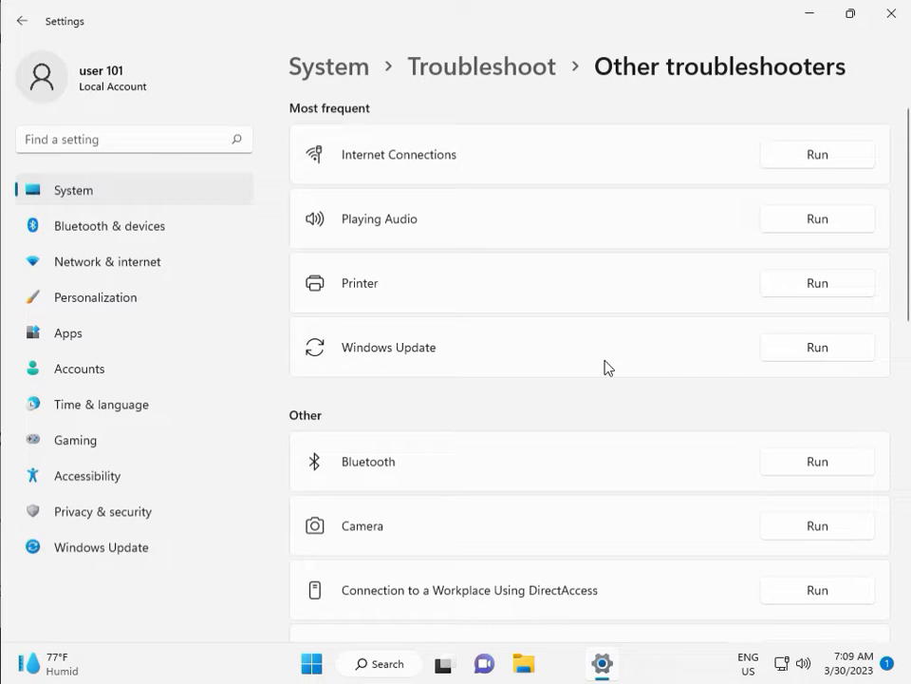
{"action": "left_click", "coordinate": [812, 351]}
{"action": "left_click", "coordinate": [338, 151]}
{"action": "left_click_drag", "start_coordinate": [428, 151], "coordinate": [309, 107]}
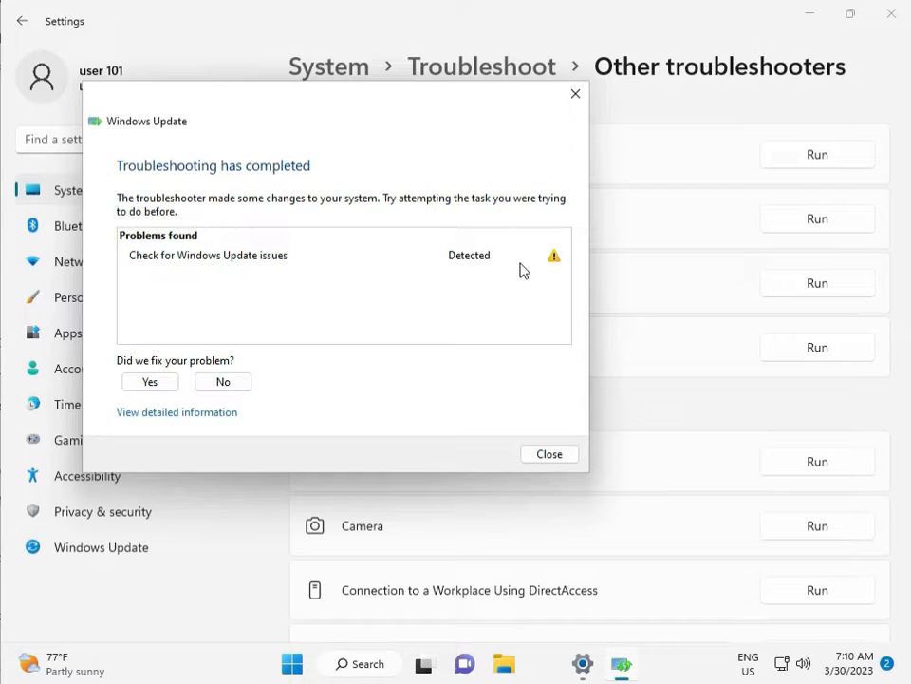
{"action": "left_click", "coordinate": [550, 458]}
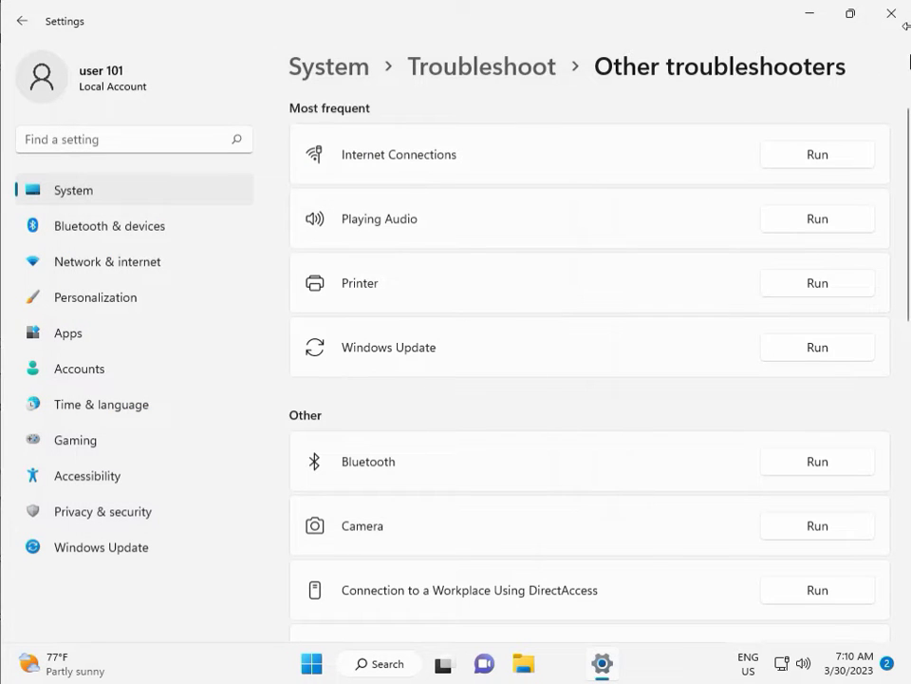
{"action": "left_click", "coordinate": [902, 26]}
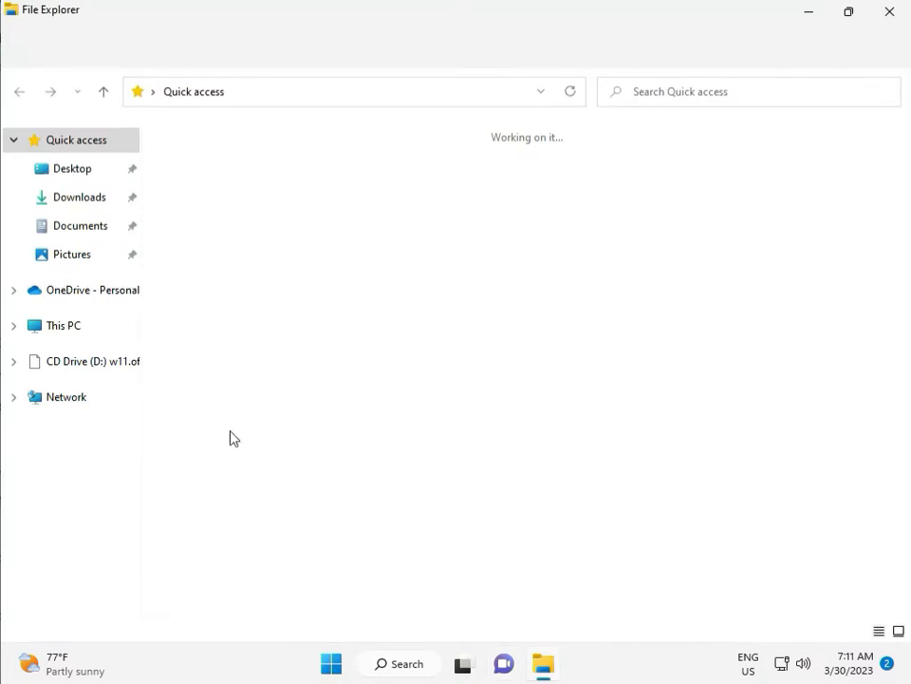
Browse in File Explorer to the Download folder at C:\Windows\SoftwareDistribution.
{"action": "left_click", "coordinate": [95, 334]}
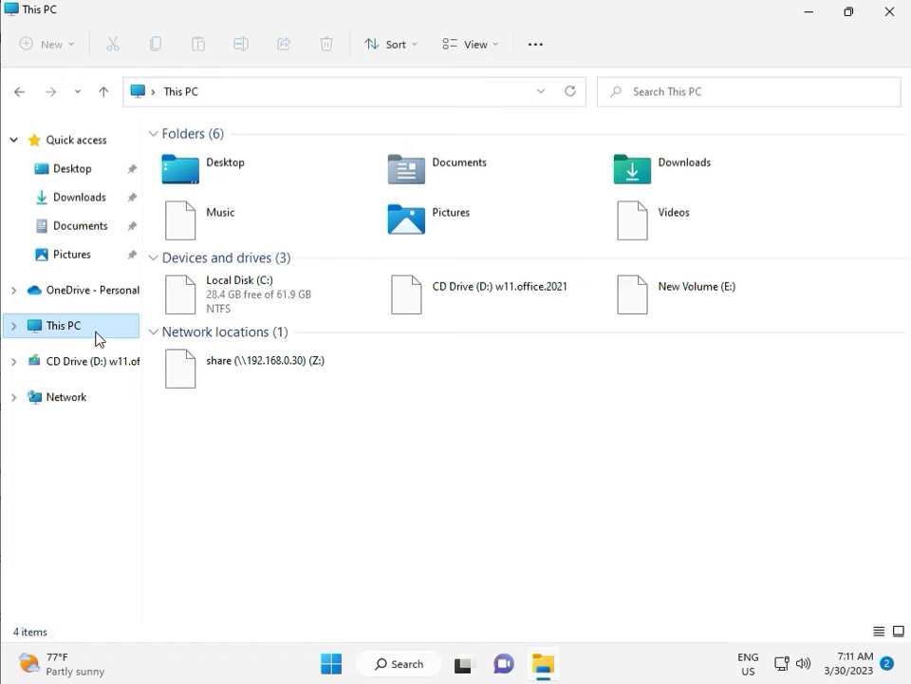
{"action": "double_click", "coordinate": [287, 302]}
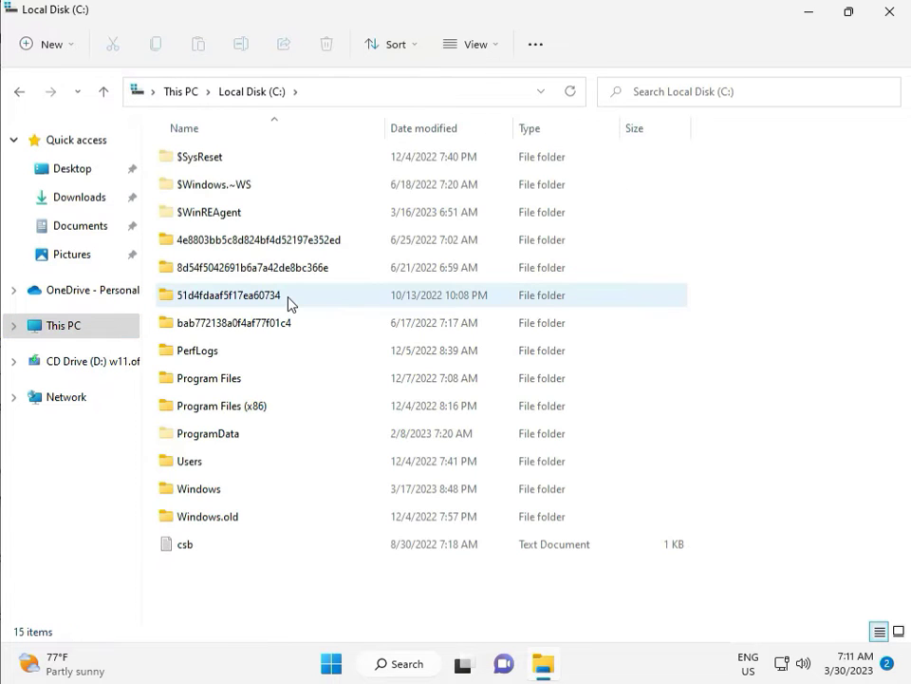
{"action": "left_click", "coordinate": [234, 489]}
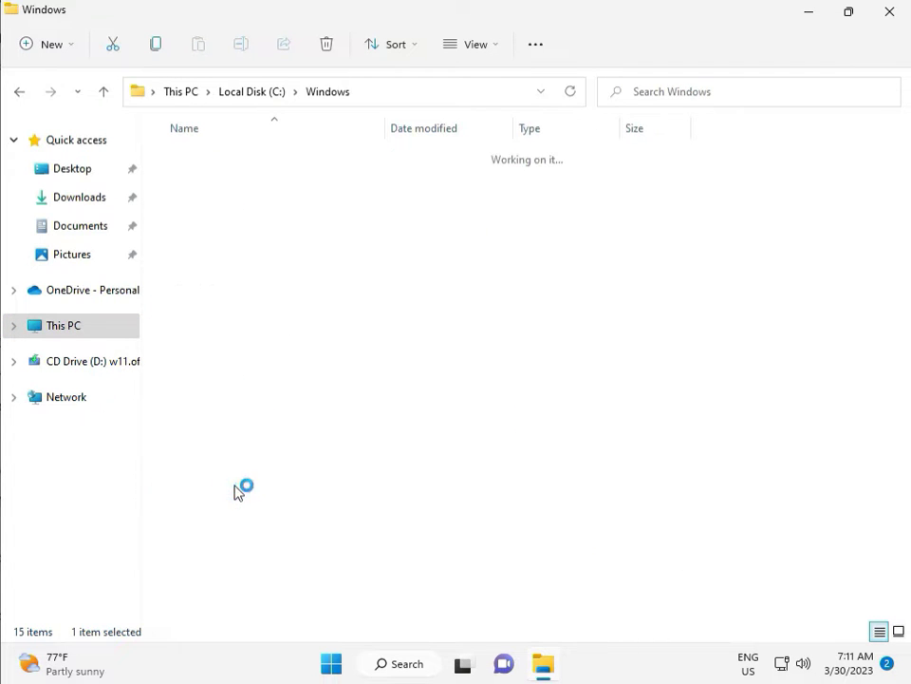
{"action": "scroll", "coordinate": [331, 543], "scroll_direction": "down", "scroll_amount": 11}
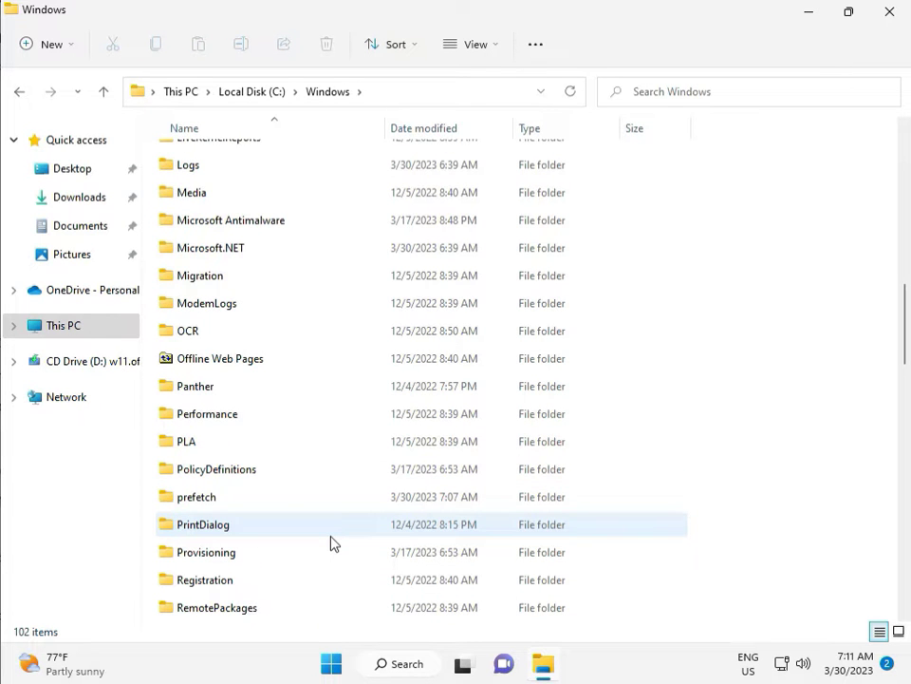
{"action": "scroll", "coordinate": [332, 543], "scroll_direction": "down", "scroll_amount": 4}
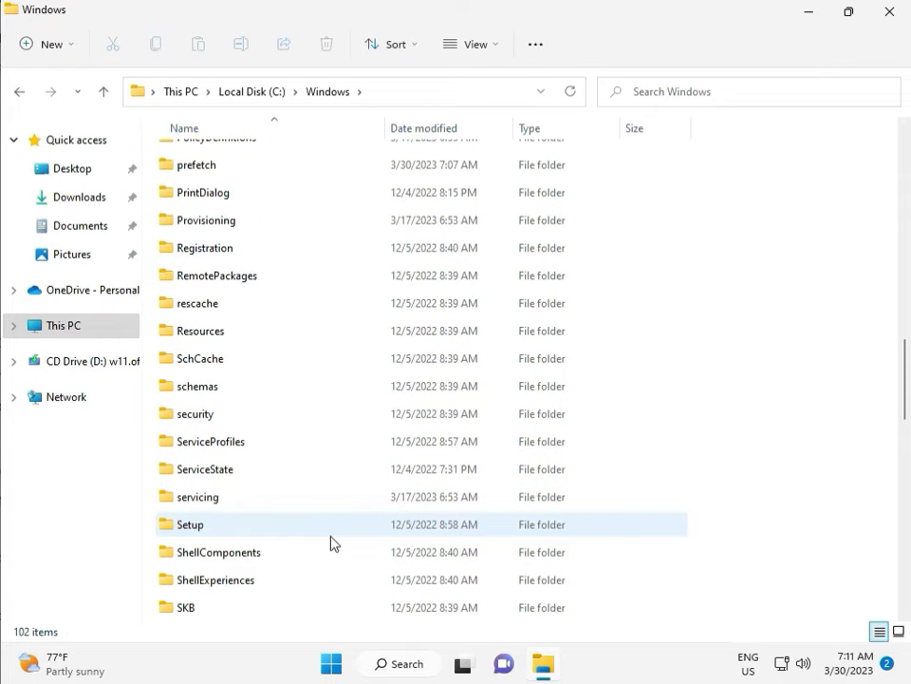
{"action": "scroll", "coordinate": [324, 538], "scroll_direction": "down", "scroll_amount": 2}
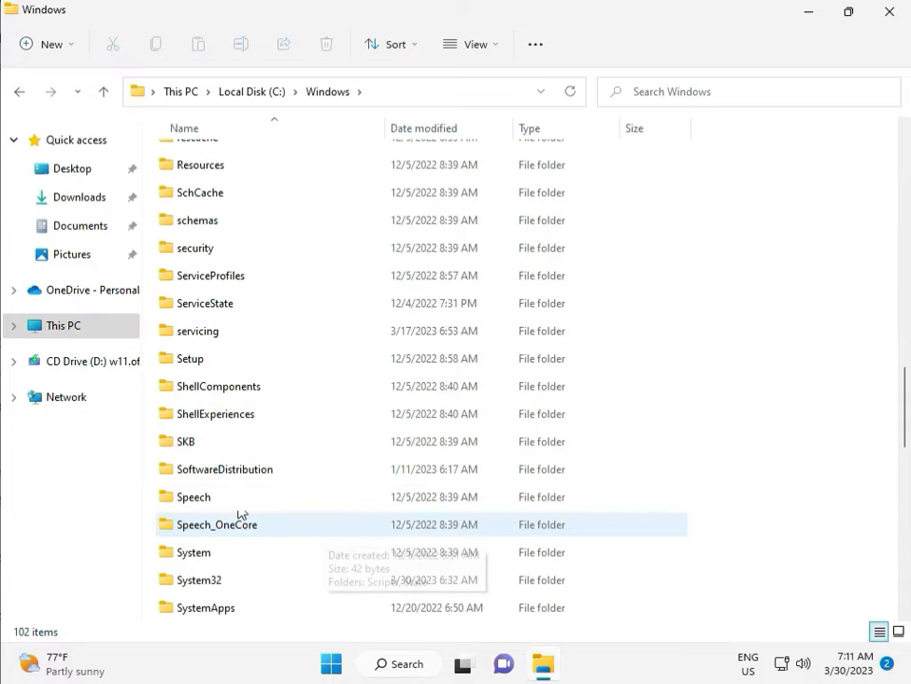
{"action": "left_click", "coordinate": [216, 471]}
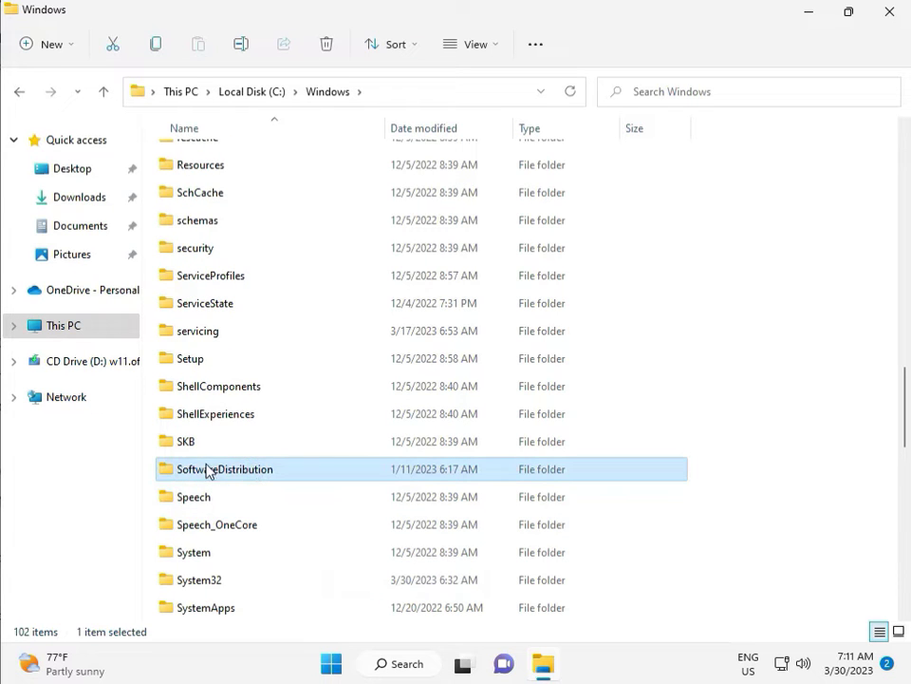
{"action": "double_click", "coordinate": [236, 474]}
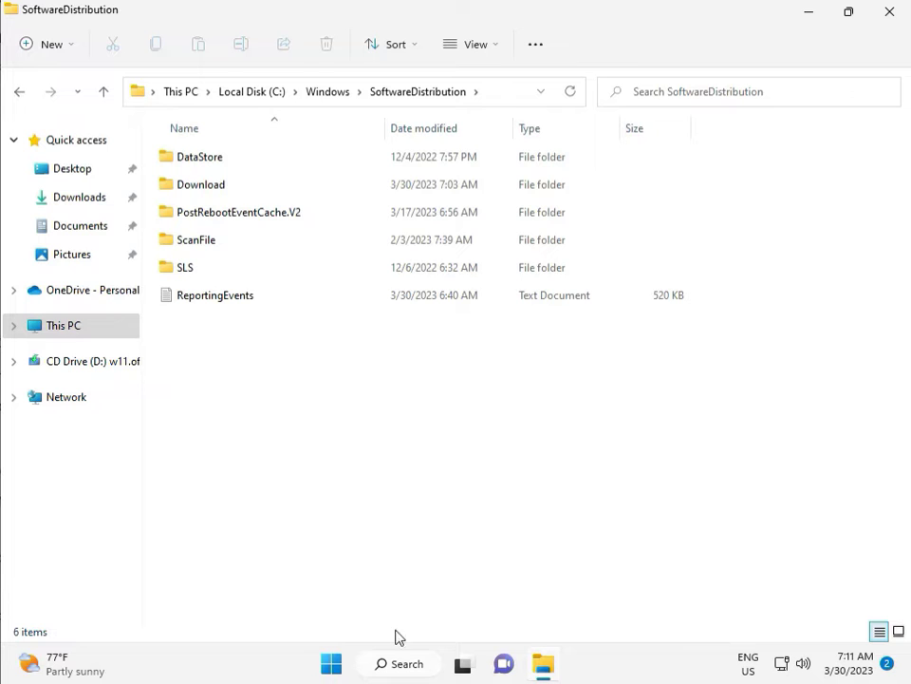
{"action": "mouse_move", "coordinate": [473, 681]}
{"action": "double_click", "coordinate": [232, 186]}
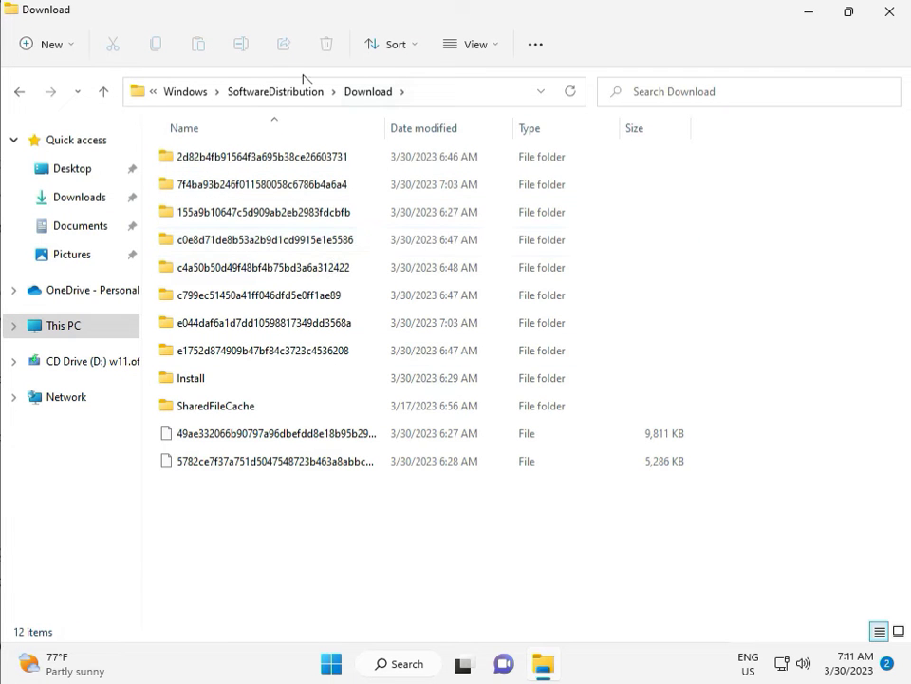
Delete all files and folders inside the SoftwareDistribution Download folder and close File Explorer.
{"action": "left_click_drag", "start_coordinate": [260, 522], "coordinate": [272, 167]}
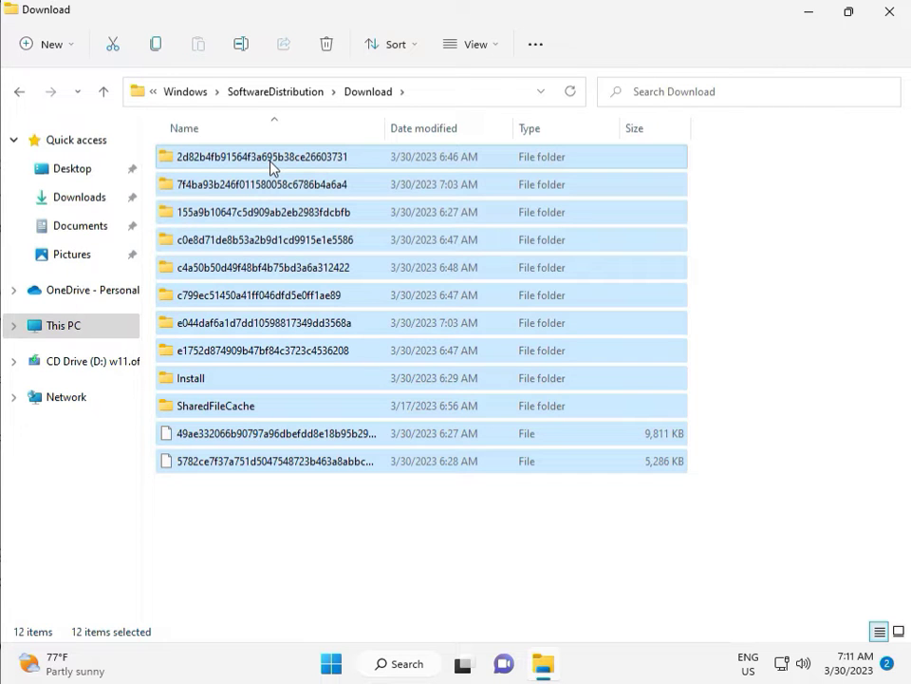
{"action": "key", "text": "Delete"}
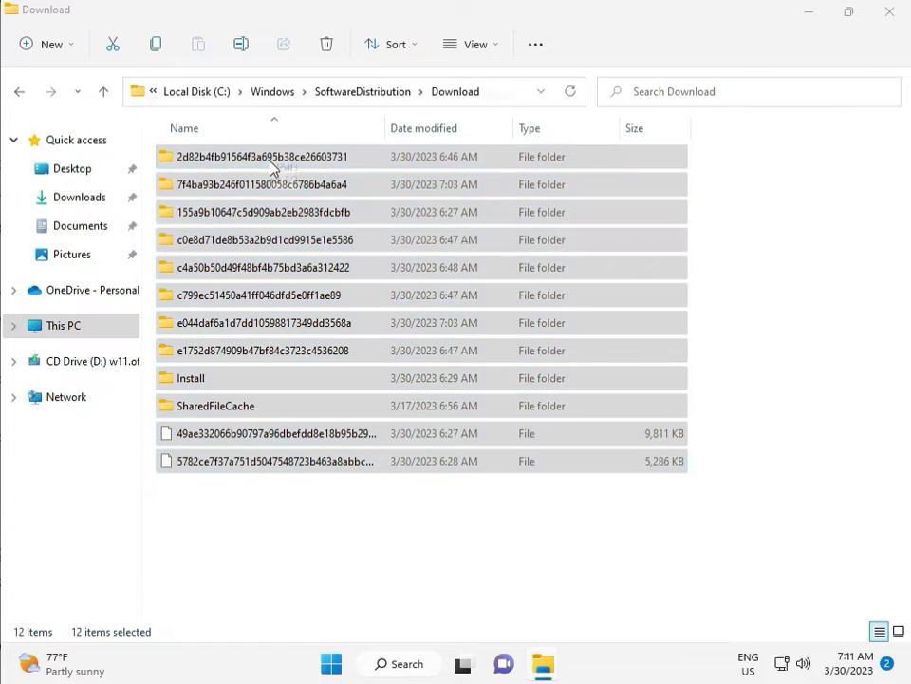
{"action": "left_click", "coordinate": [270, 243]}
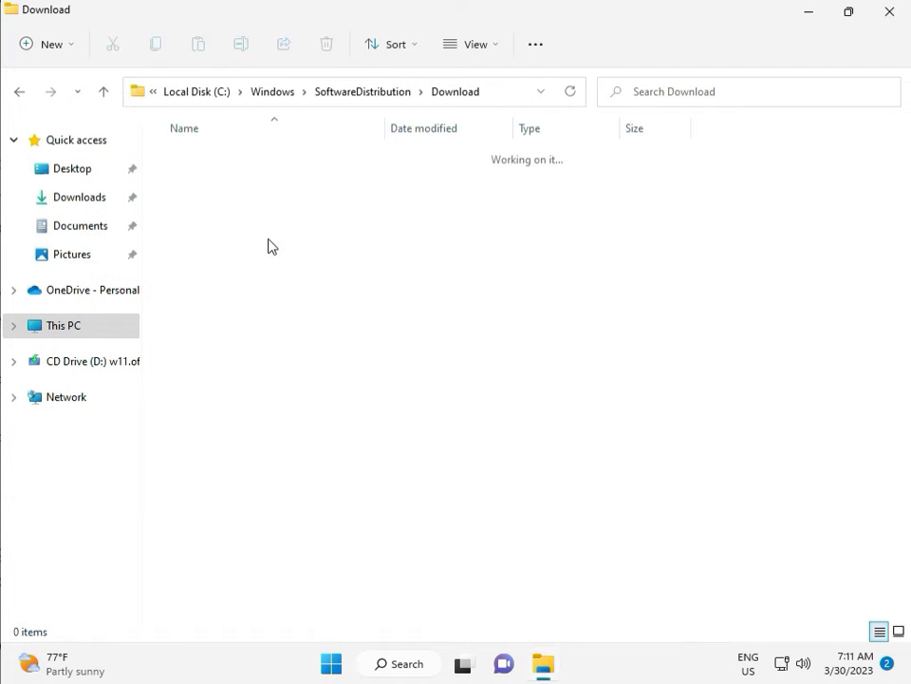
{"action": "left_click", "coordinate": [362, 91]}
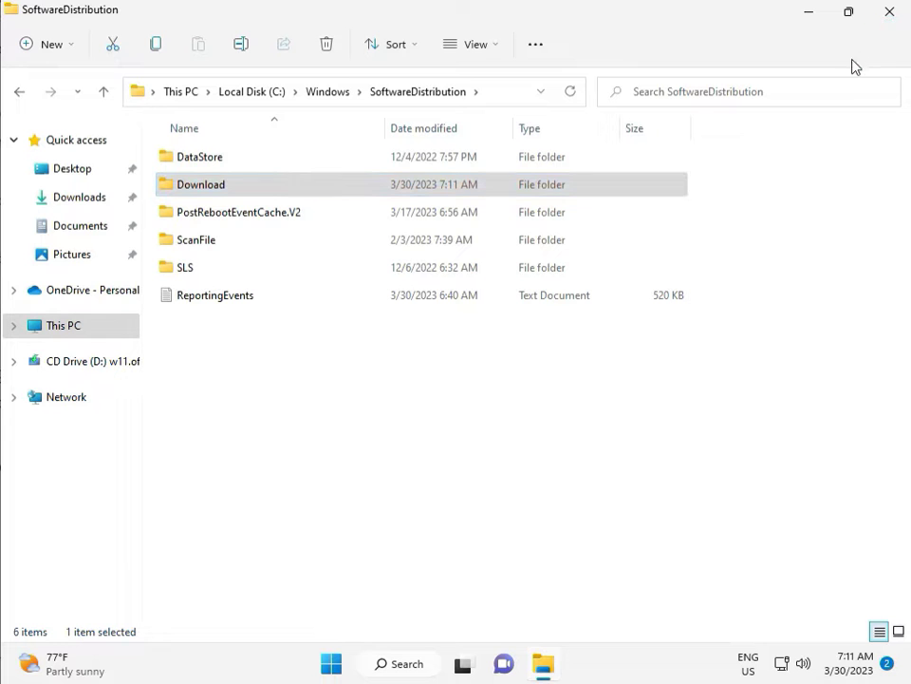
{"action": "left_click", "coordinate": [890, 12]}
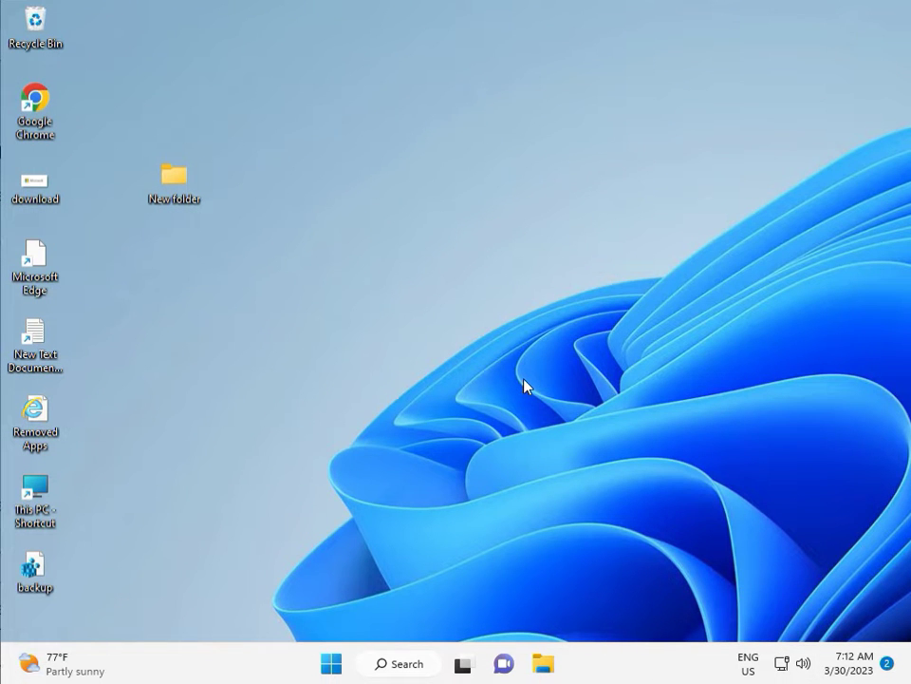
Open the Services console with services.msc and restart the Windows Update service.
{"action": "key", "text": "super+r"}
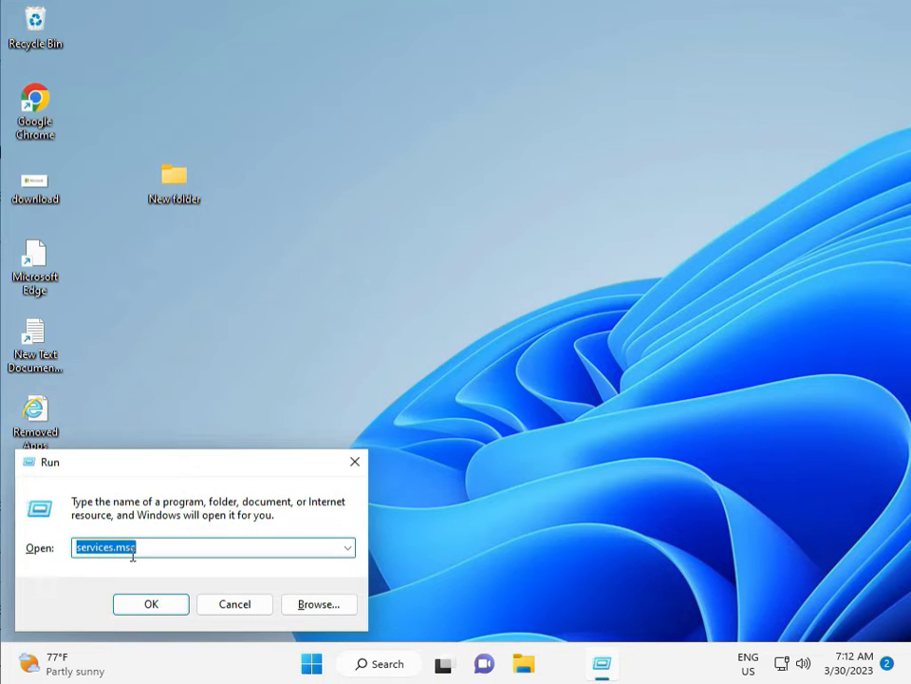
{"action": "left_click", "coordinate": [151, 604]}
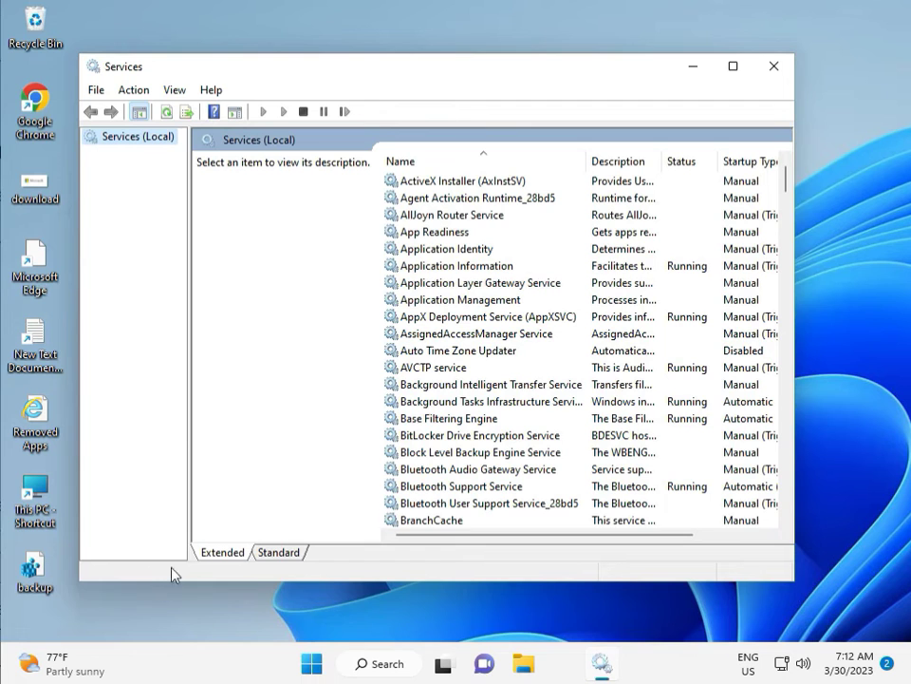
{"action": "left_click", "coordinate": [448, 283]}
{"action": "key", "text": "w"}
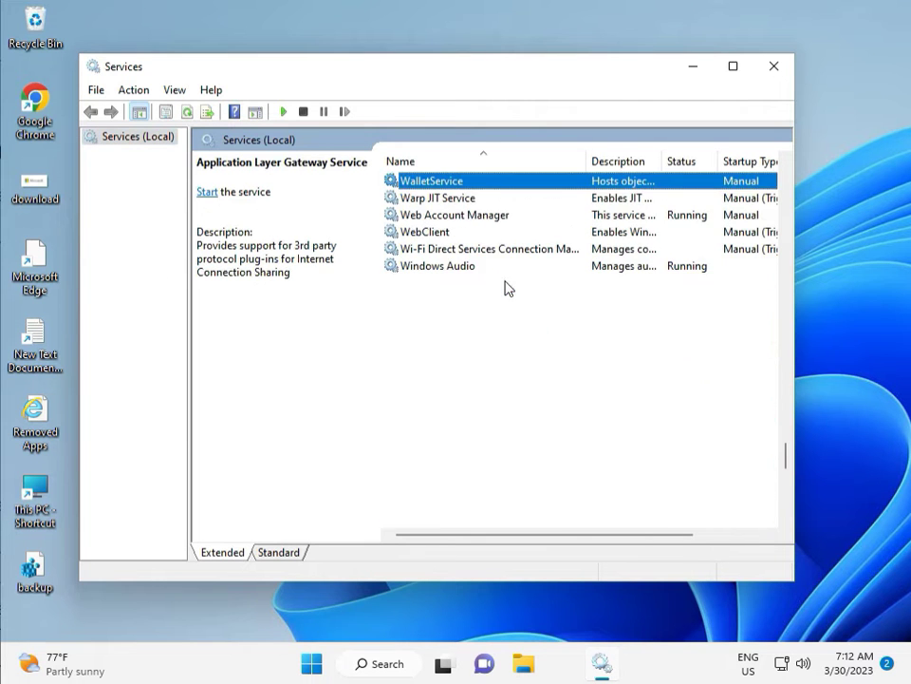
{"action": "scroll", "coordinate": [470, 472], "scroll_direction": "down", "scroll_amount": 10}
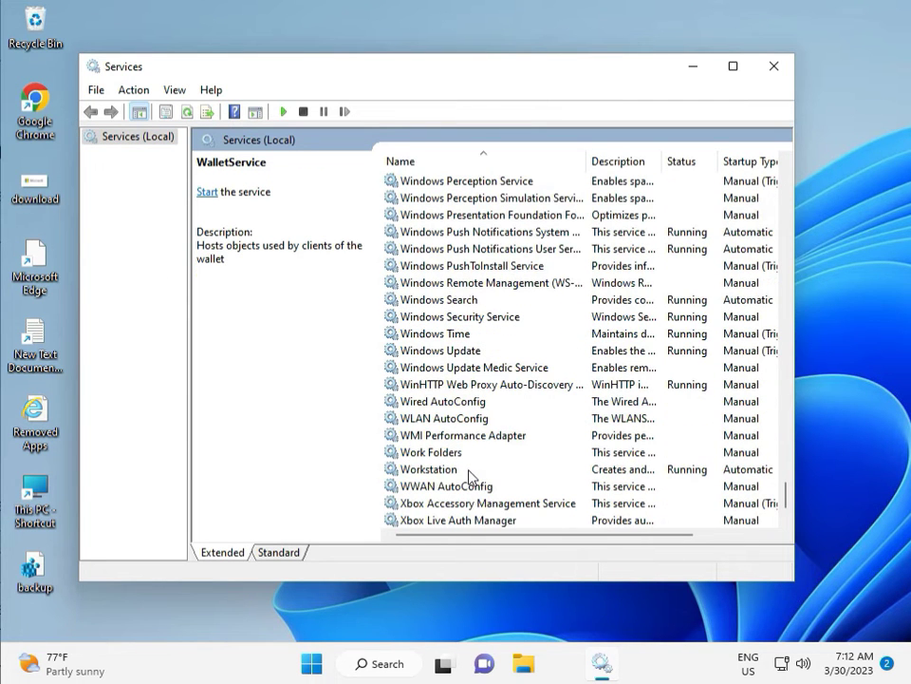
{"action": "left_click", "coordinate": [472, 350]}
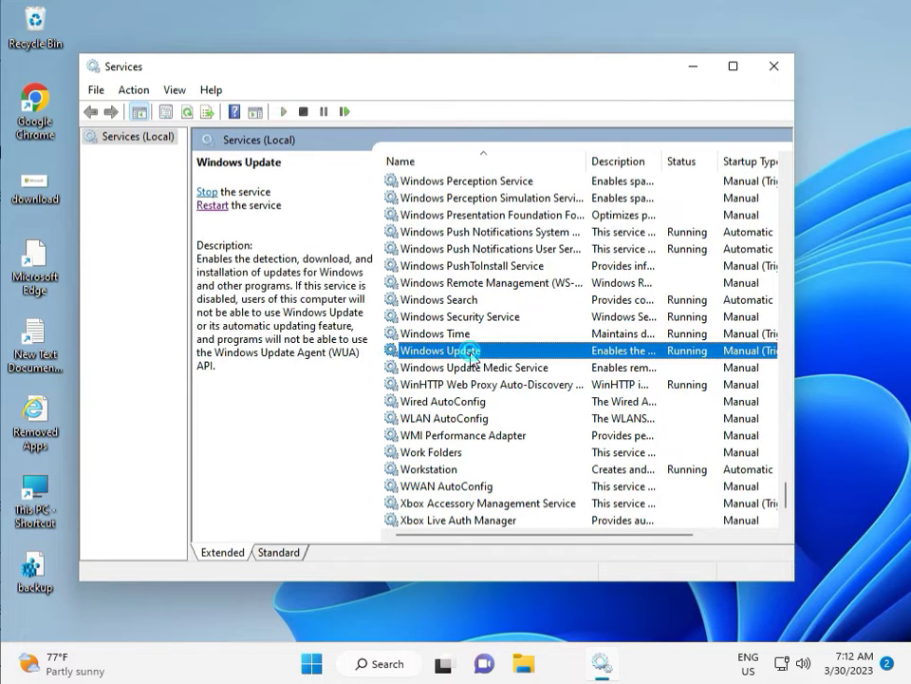
{"action": "left_click", "coordinate": [219, 206]}
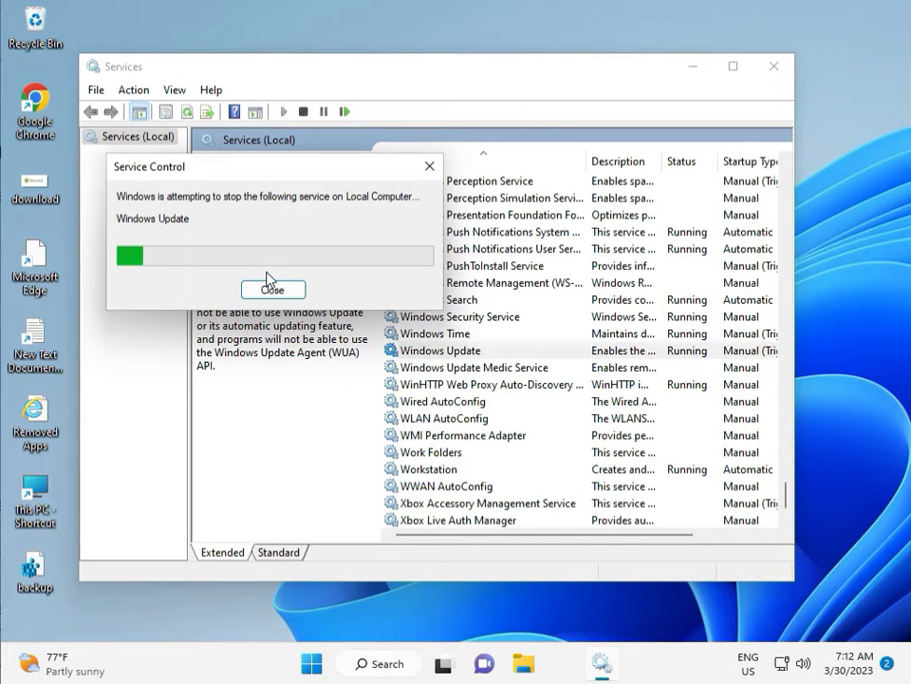
{"action": "left_click", "coordinate": [266, 275]}
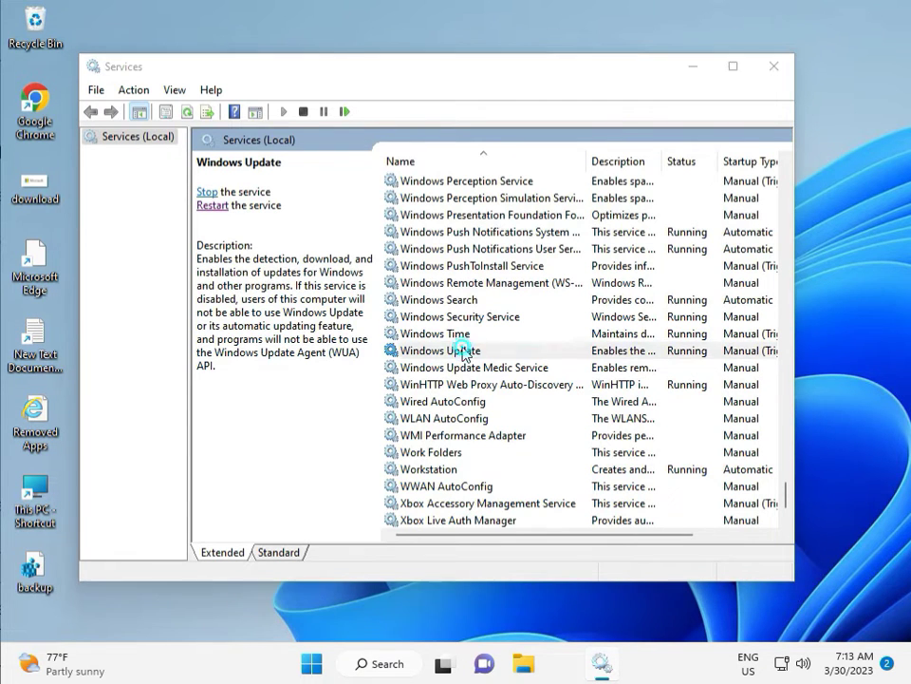
Set the Windows Update service's startup type to Automatic, apply the change and close the Services console.
{"action": "double_click", "coordinate": [463, 351]}
{"action": "left_click", "coordinate": [381, 309]}
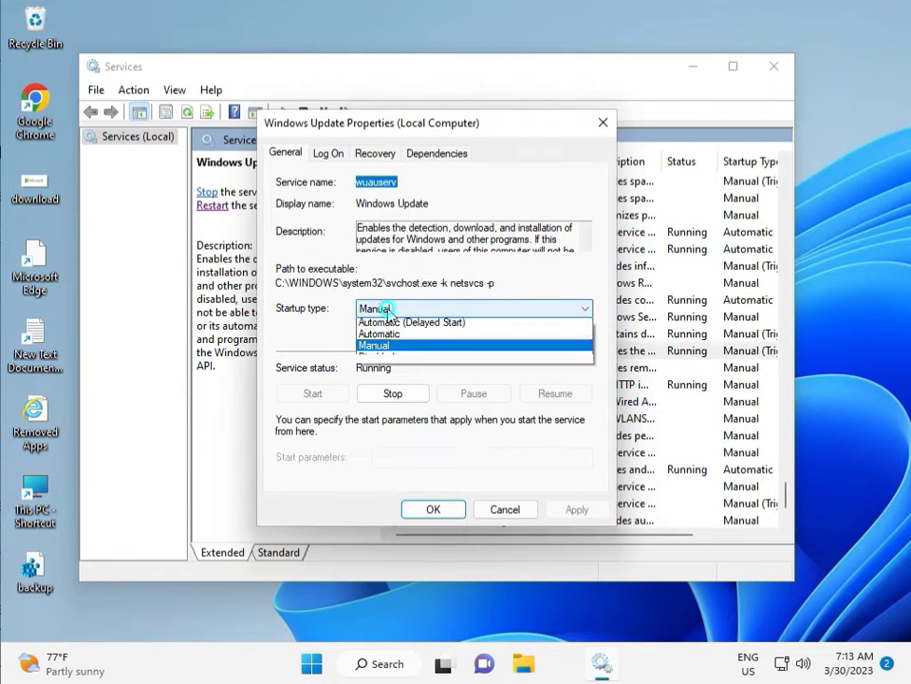
{"action": "left_click", "coordinate": [378, 338]}
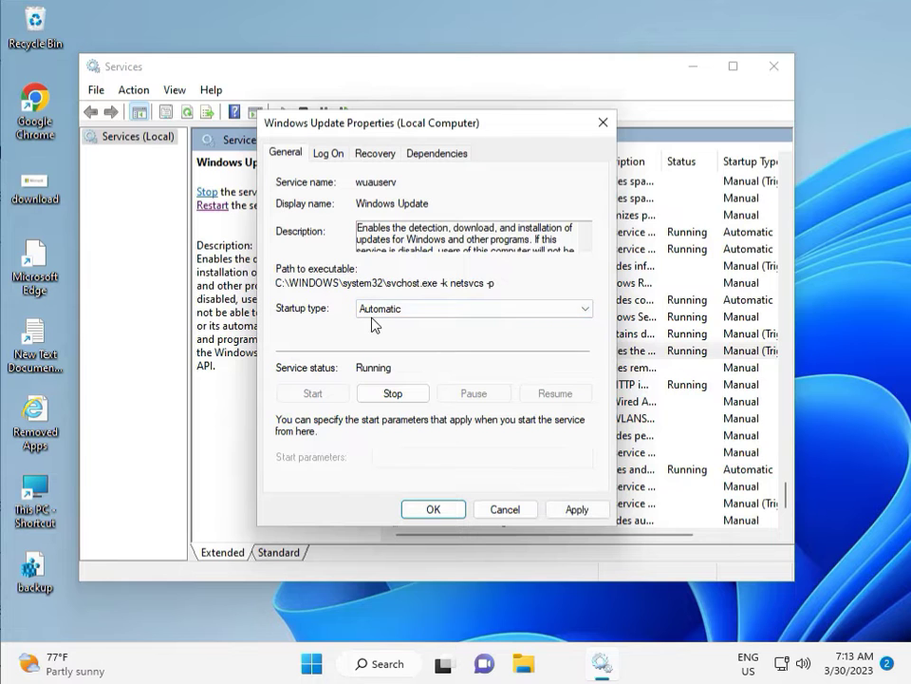
{"action": "left_click", "coordinate": [583, 510]}
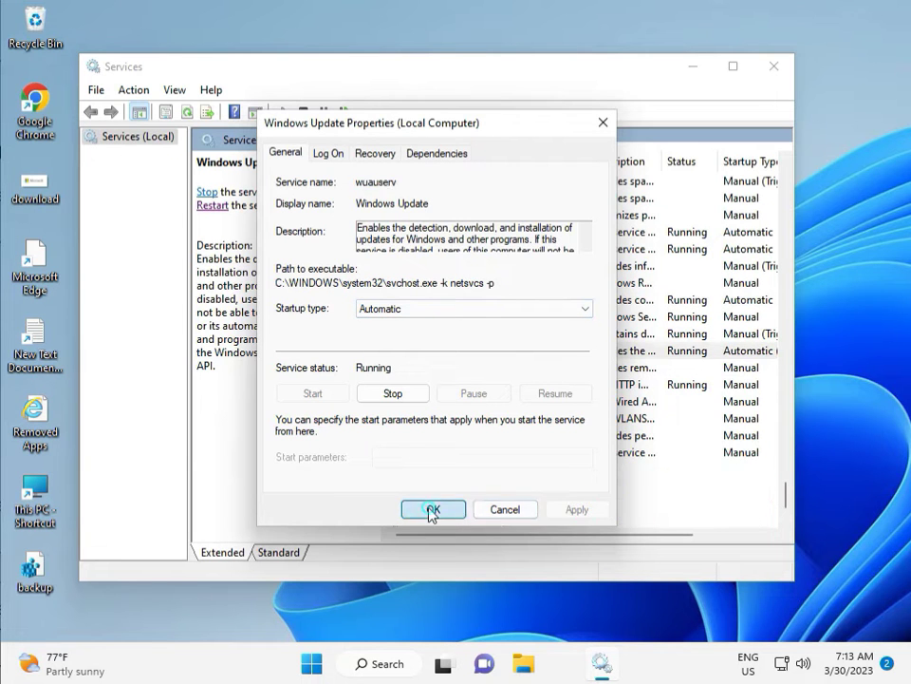
{"action": "left_click", "coordinate": [431, 511]}
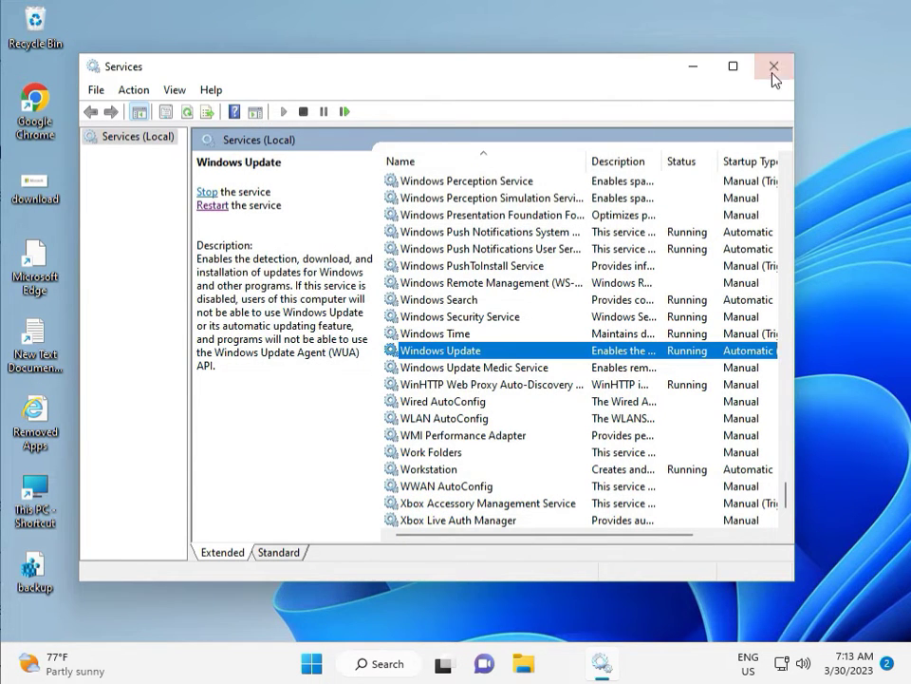
{"action": "left_click", "coordinate": [774, 66]}
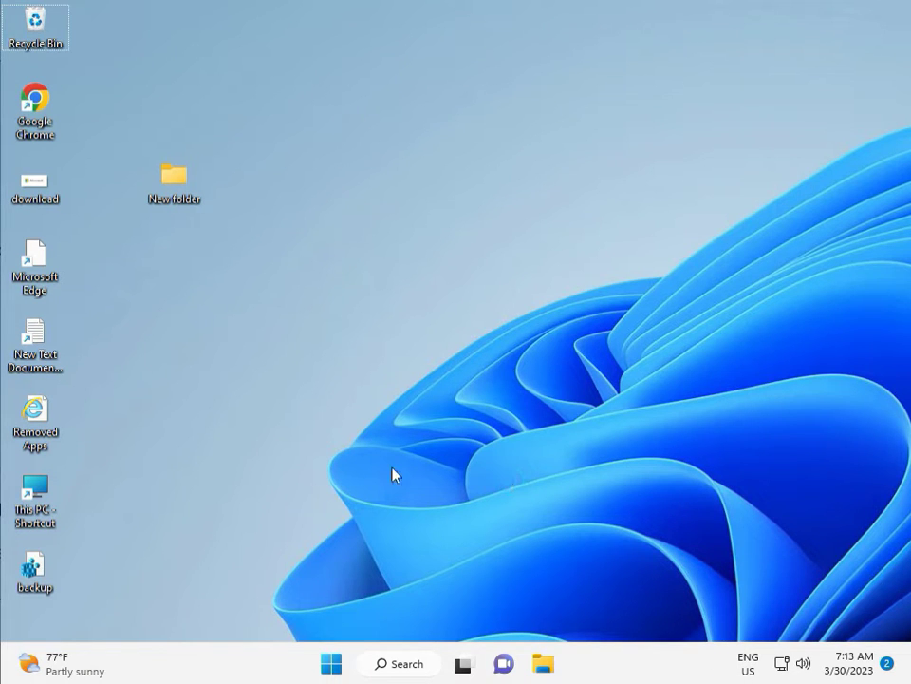
Open the Registry Editor with the regedit command and allow it to make changes to the device.
{"action": "key", "text": "super+r"}
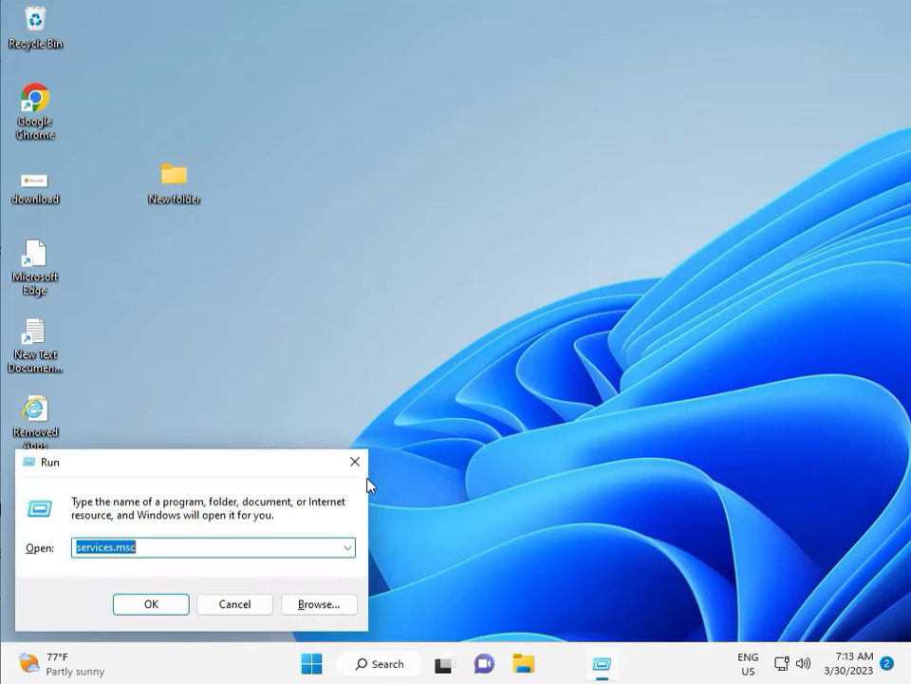
{"action": "type", "text": "regedit"}
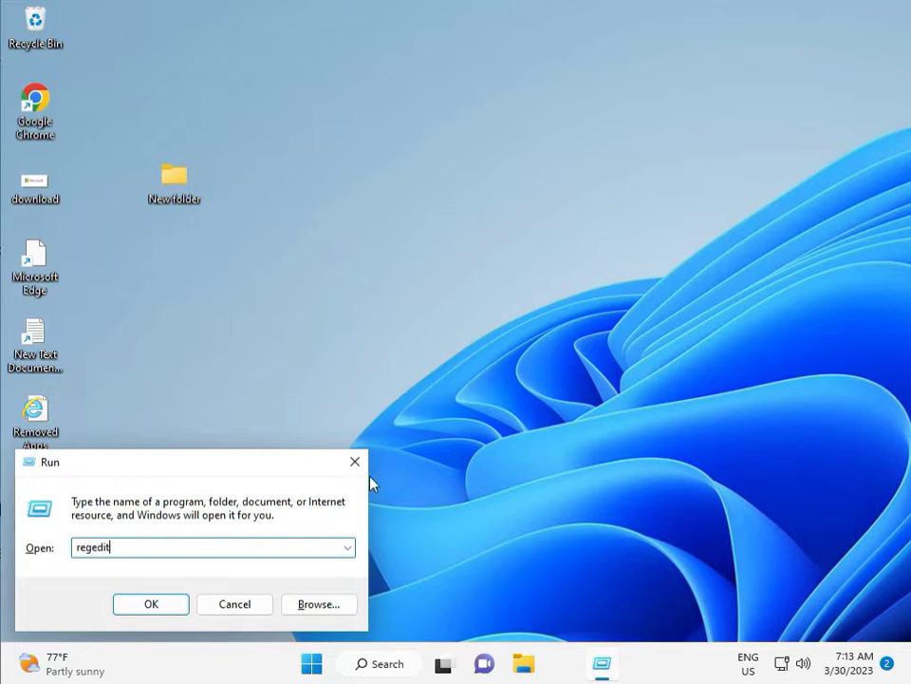
{"action": "key", "text": "Return"}
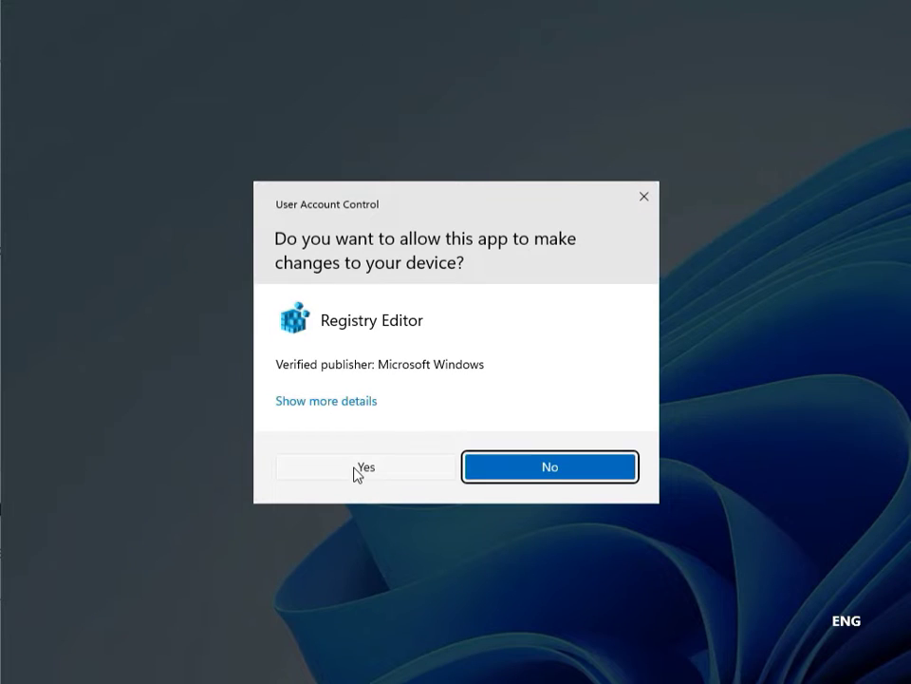
{"action": "left_click", "coordinate": [356, 471]}
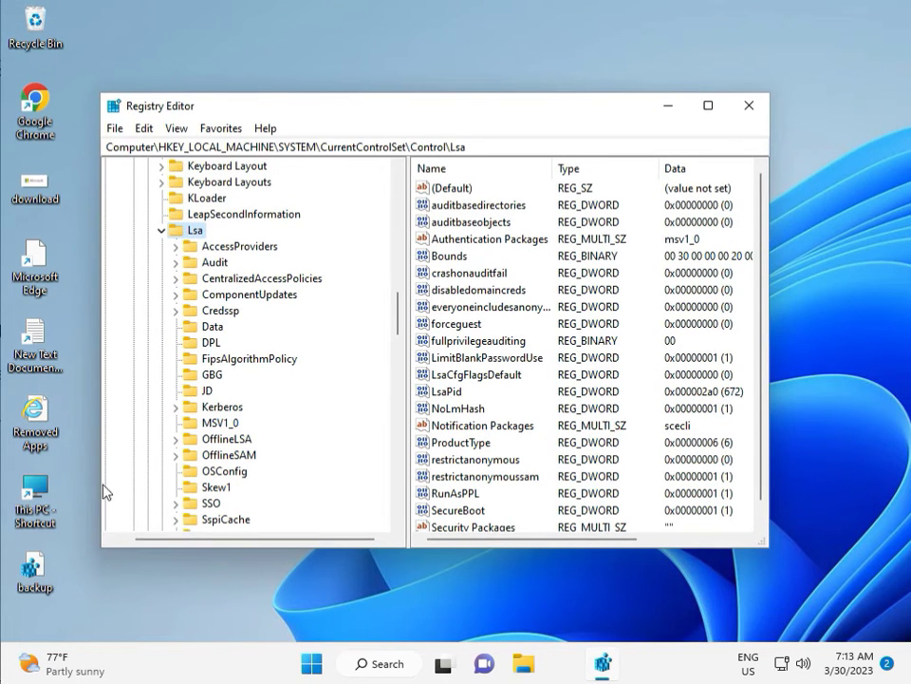
Collapse the previously opened SYSTEM branch and expand HKEY_LOCAL_MACHINE\SOFTWARE in the registry tree.
{"action": "scroll", "coordinate": [156, 262], "scroll_direction": "up", "scroll_amount": 20}
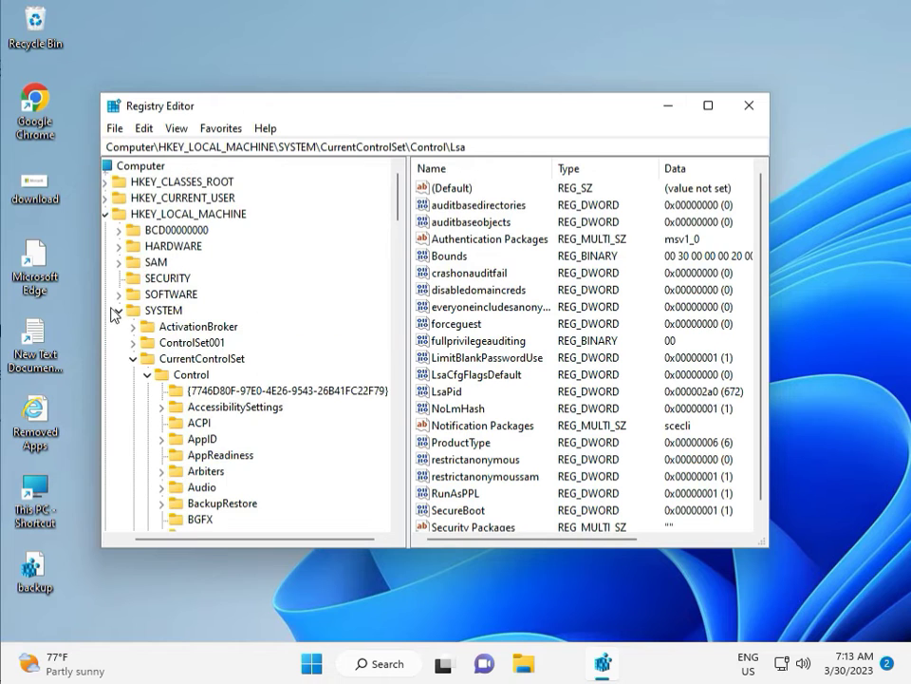
{"action": "left_click", "coordinate": [117, 311]}
{"action": "left_click", "coordinate": [127, 214]}
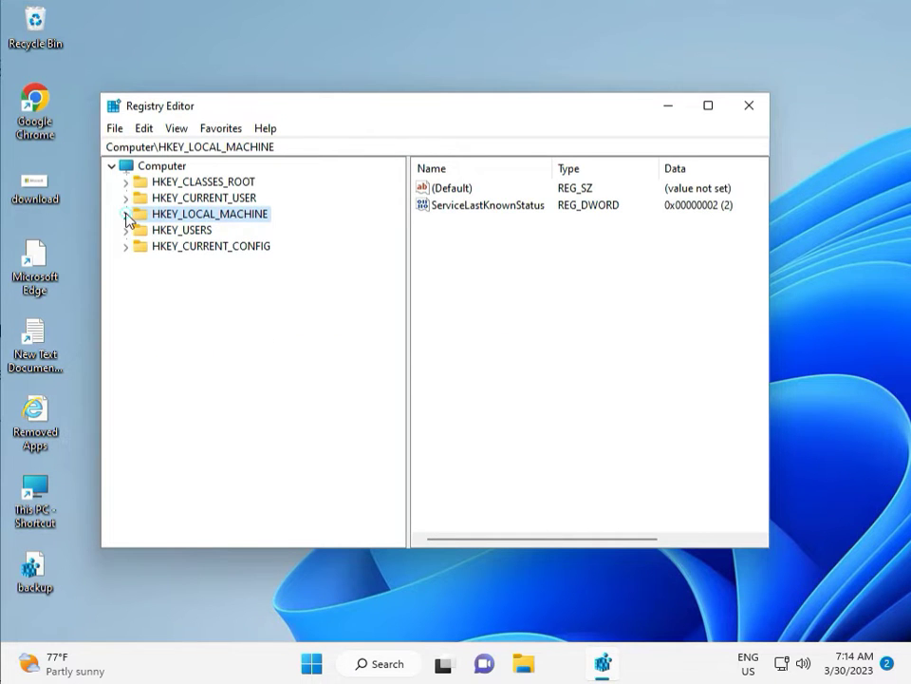
{"action": "left_click", "coordinate": [126, 214]}
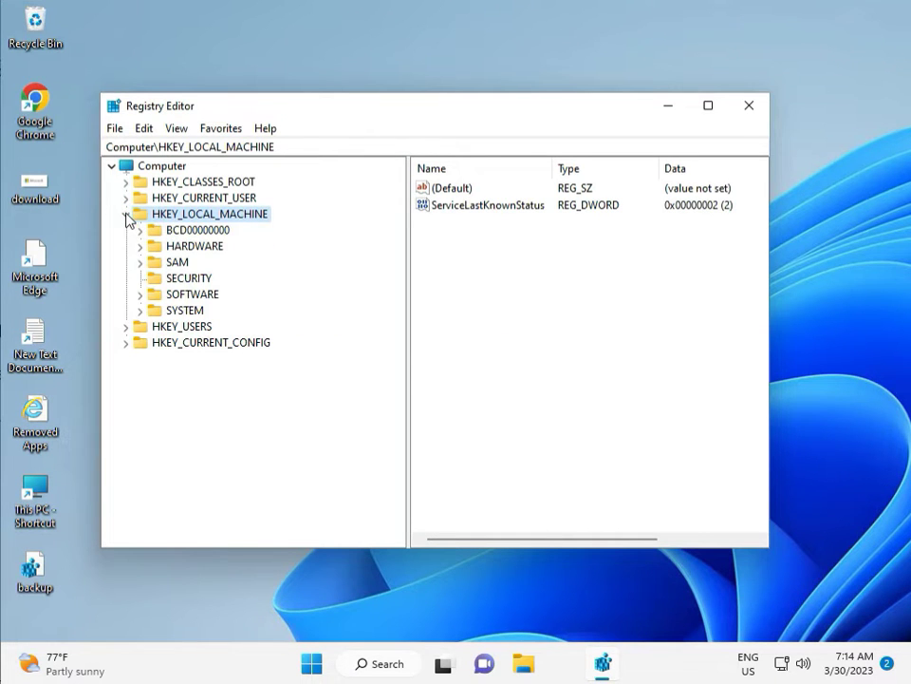
{"action": "left_click", "coordinate": [140, 295]}
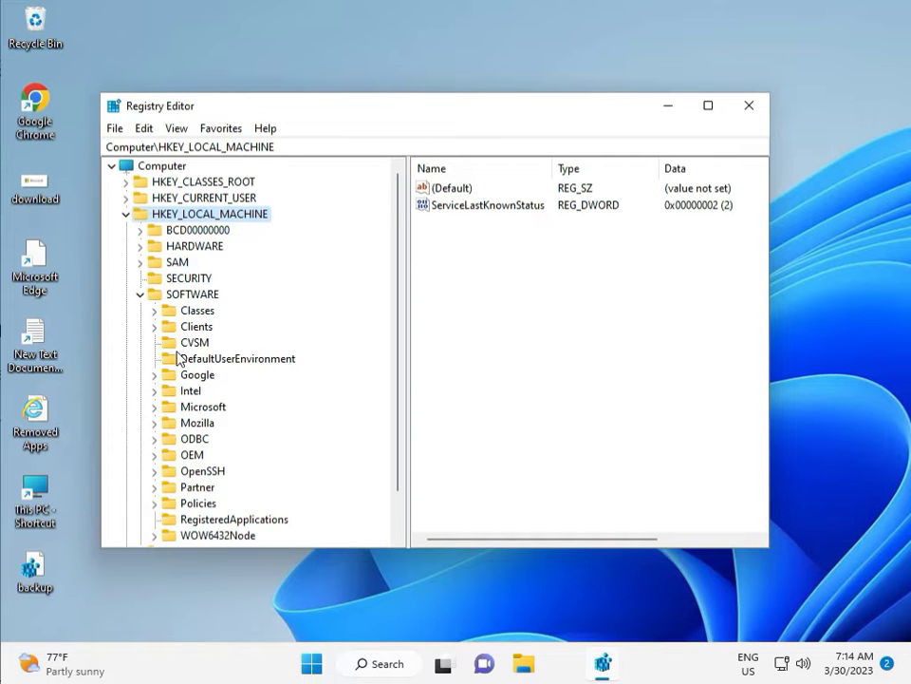
{"action": "scroll", "coordinate": [180, 365], "scroll_direction": "down", "scroll_amount": 1}
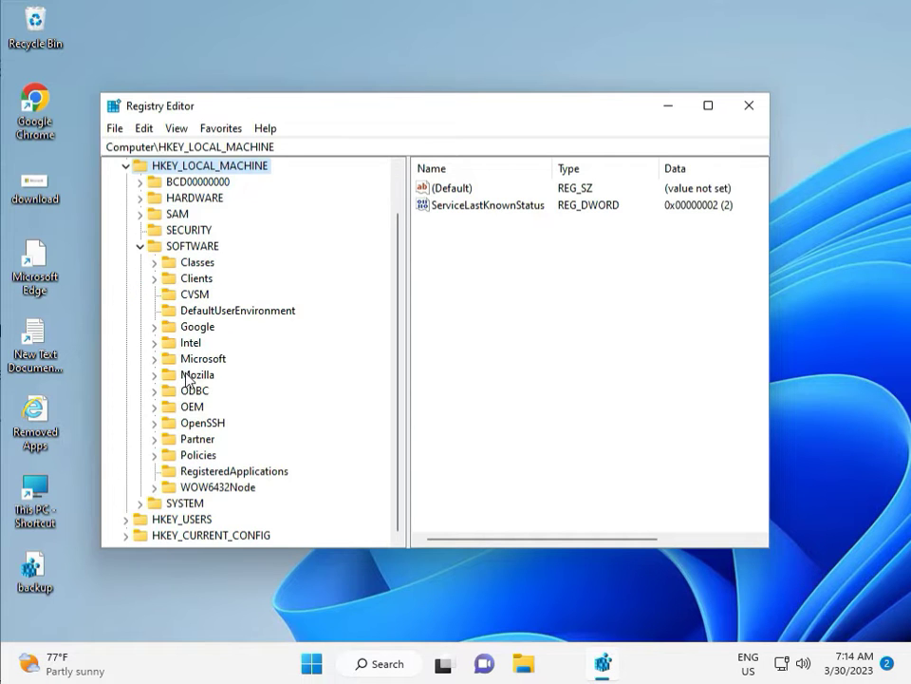
Examine the subkeys of Policies\Microsoft\Windows under SOFTWARE for a Windows Update policy key and close the Registry Editor.
{"action": "left_click", "coordinate": [158, 456]}
{"action": "left_click", "coordinate": [169, 471]}
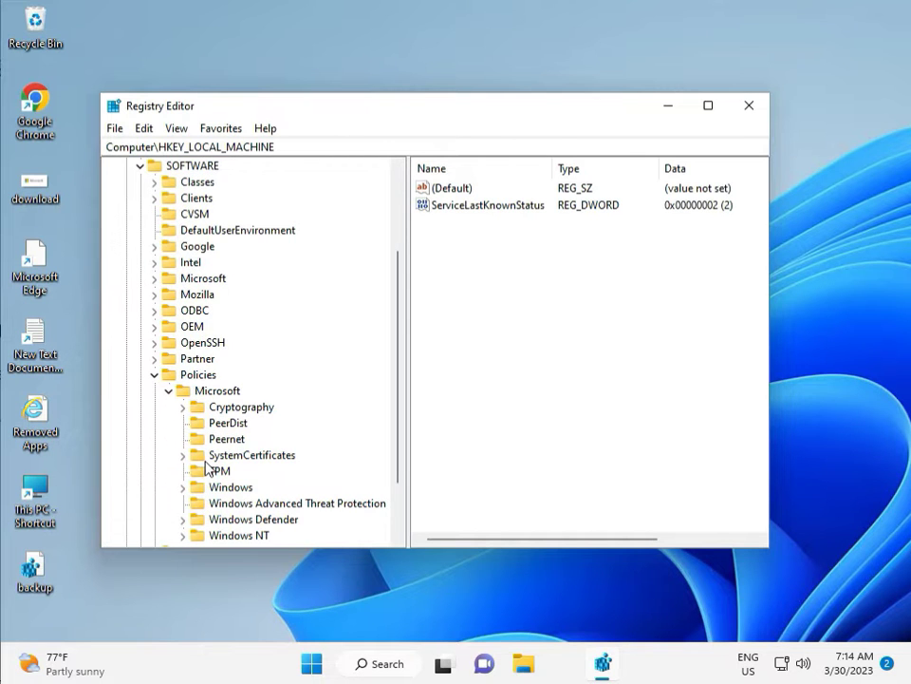
{"action": "scroll", "coordinate": [206, 467], "scroll_direction": "down", "scroll_amount": 2}
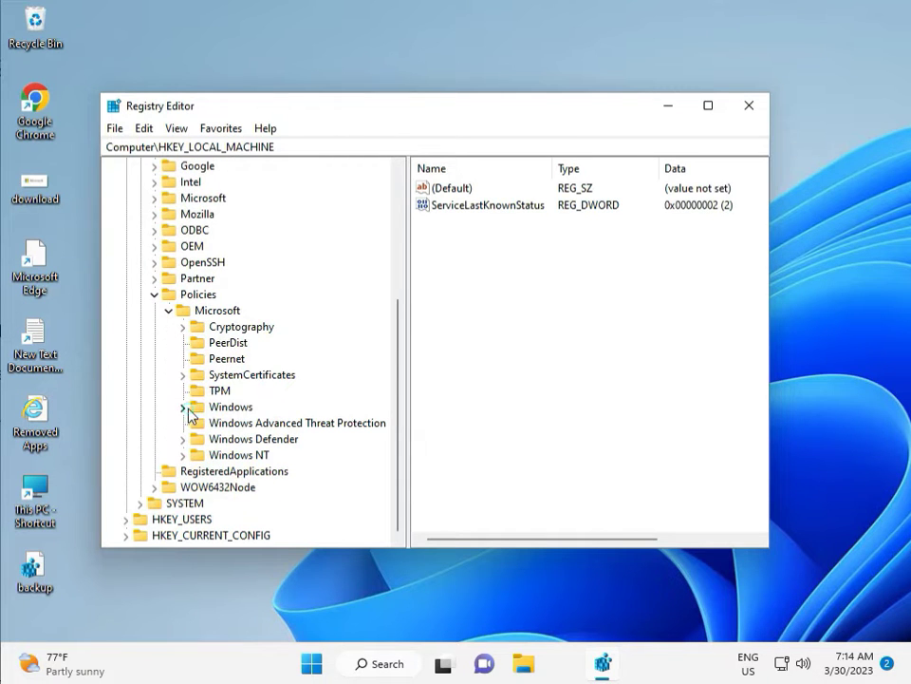
{"action": "left_click", "coordinate": [184, 407]}
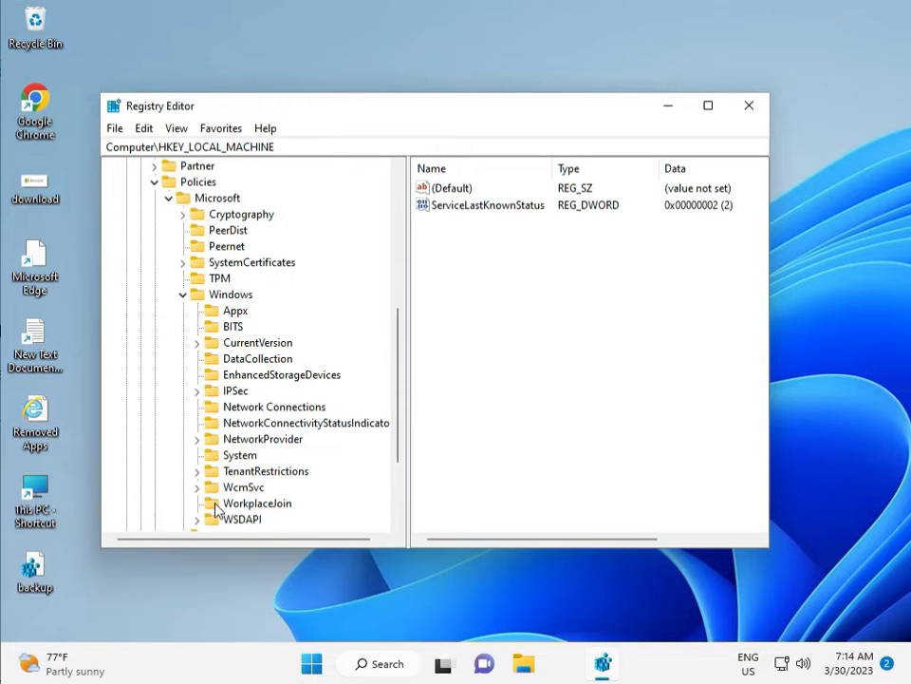
{"action": "scroll", "coordinate": [217, 511], "scroll_direction": "down", "scroll_amount": 1}
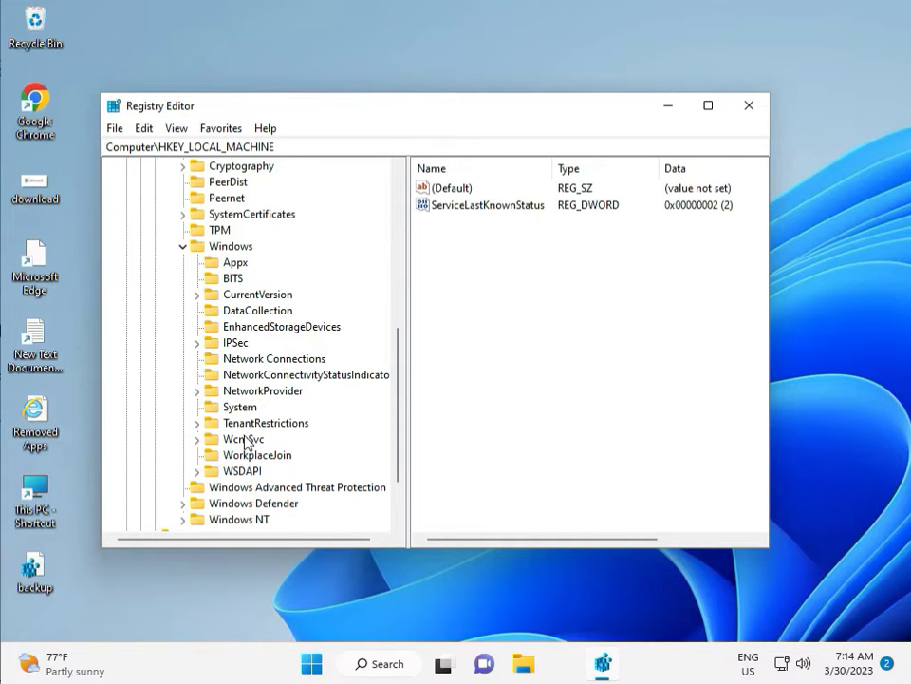
{"action": "left_click", "coordinate": [751, 106]}
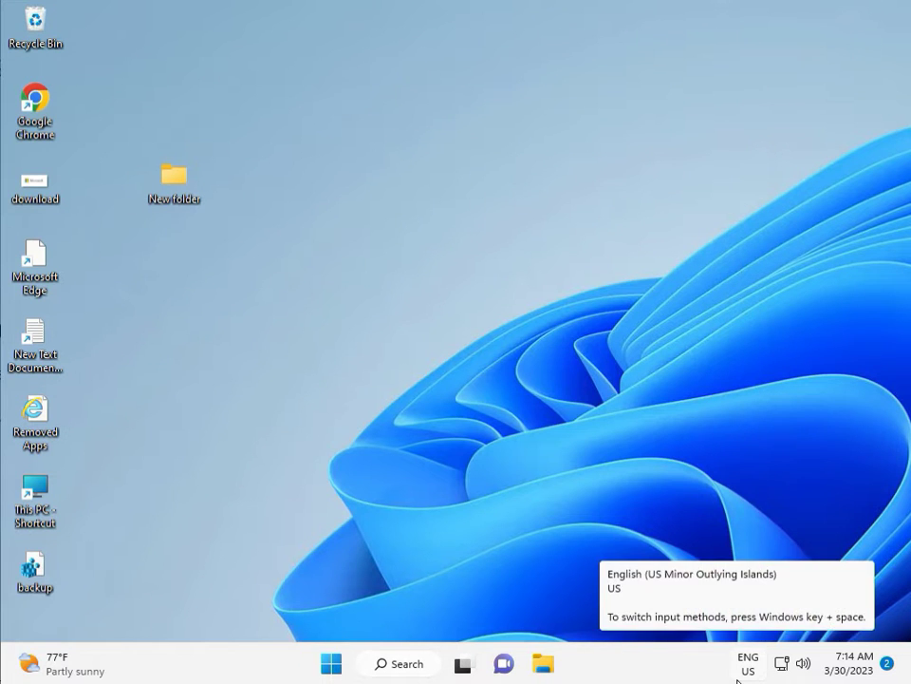
{"action": "left_click", "coordinate": [281, 425]}
{"action": "left_click", "coordinate": [266, 424]}
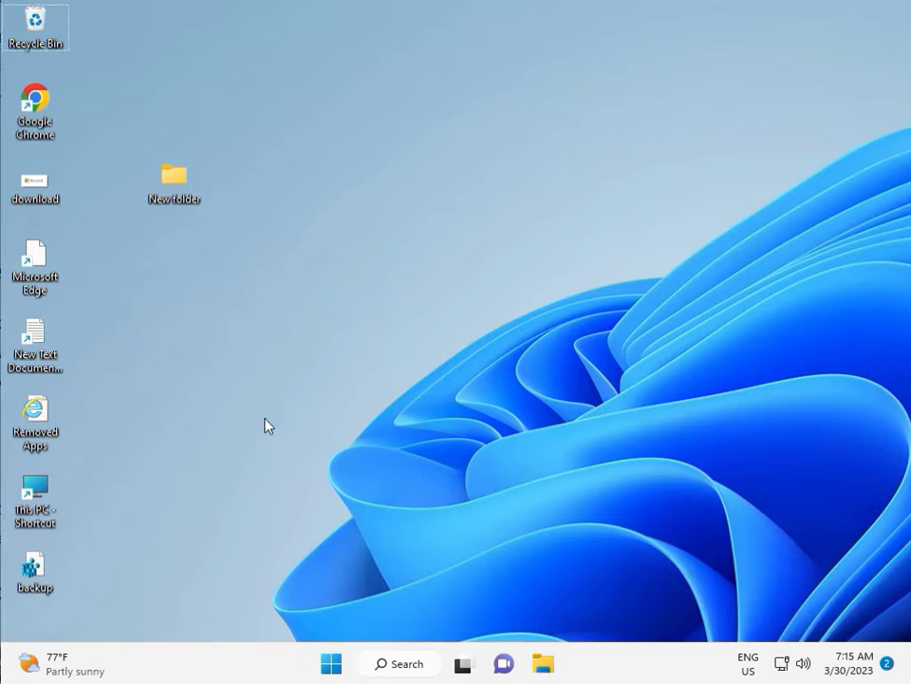
Search for cmd and open Command Prompt as administrator, approving the User Account Control request.
{"action": "key", "text": "super"}
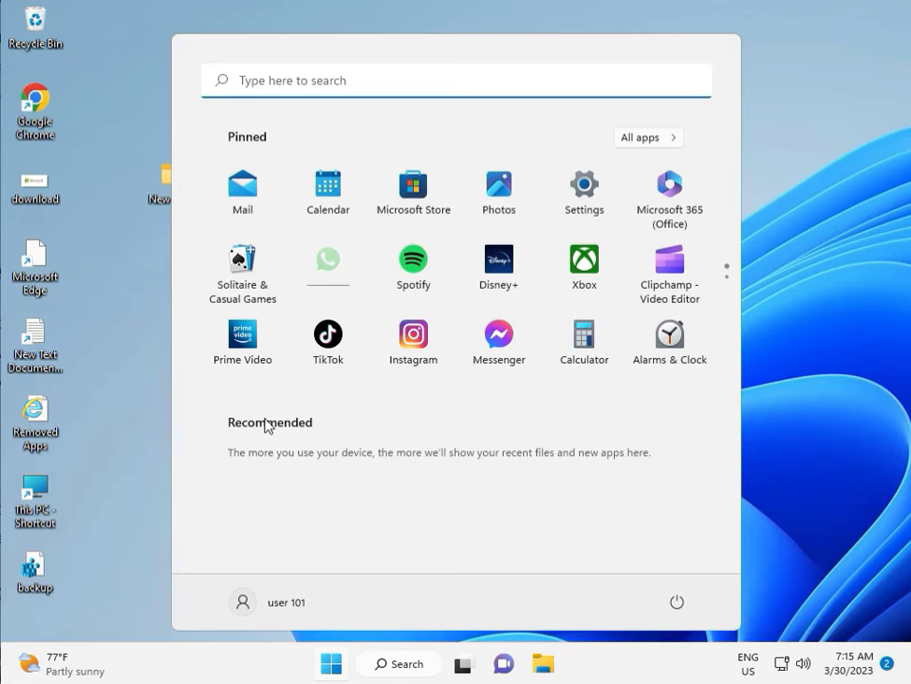
{"action": "type", "text": "cmd"}
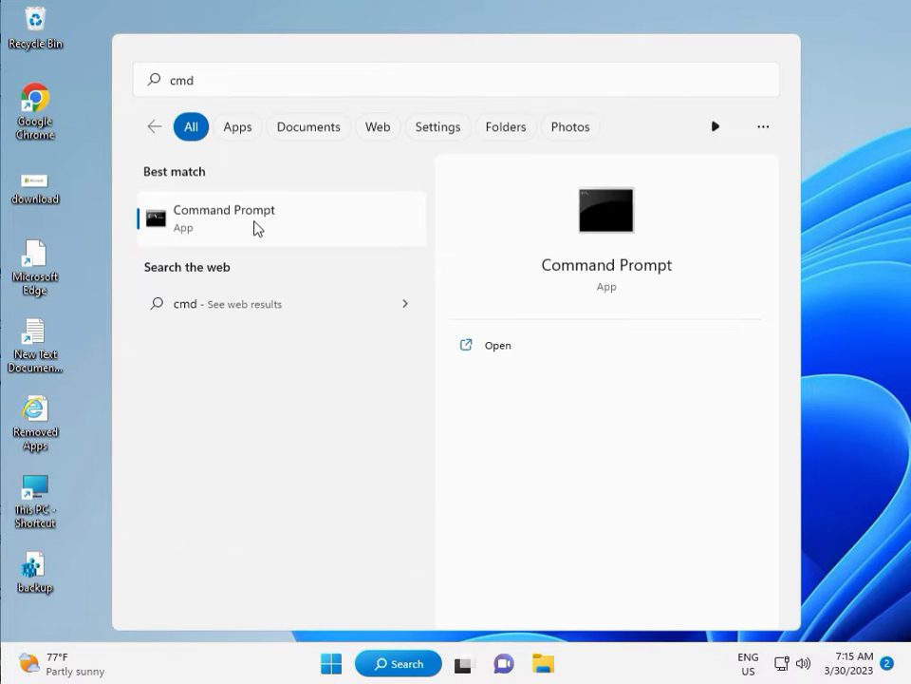
{"action": "left_click", "coordinate": [488, 376]}
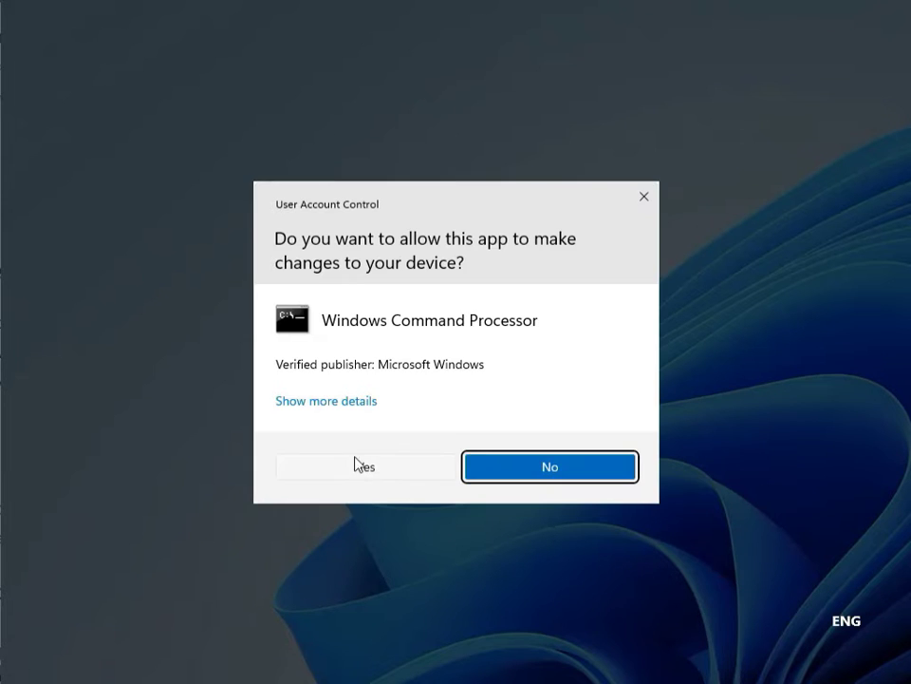
{"action": "left_click", "coordinate": [339, 465]}
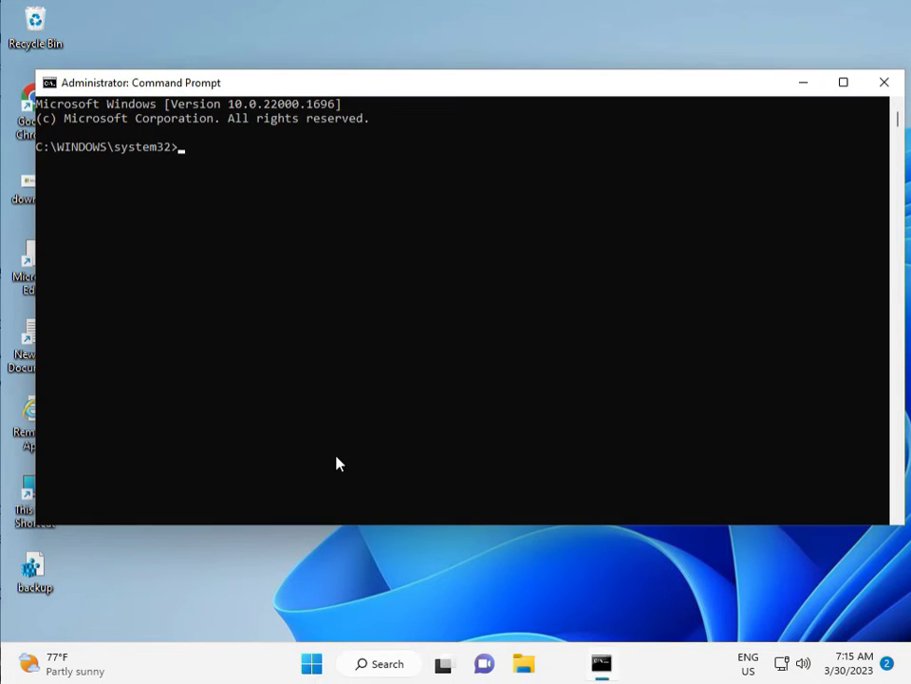
Run chkdsk /f /r and answer y to schedule the disk check for the next system restart.
{"action": "type", "text": "chkdsk /f /r"}
{"action": "key", "text": "Return"}
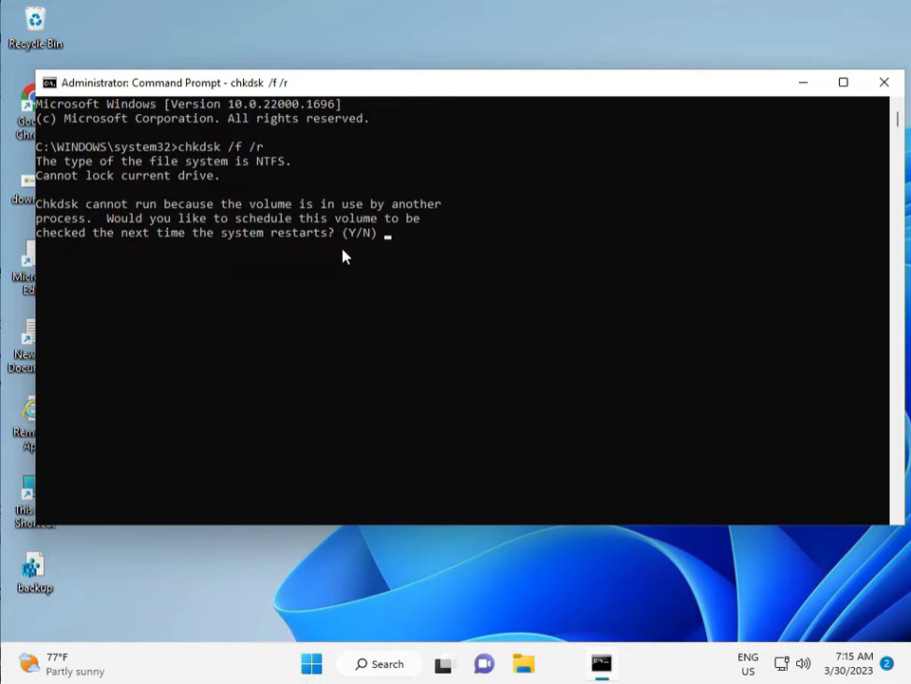
{"action": "type", "text": "y"}
{"action": "key", "text": "Return"}
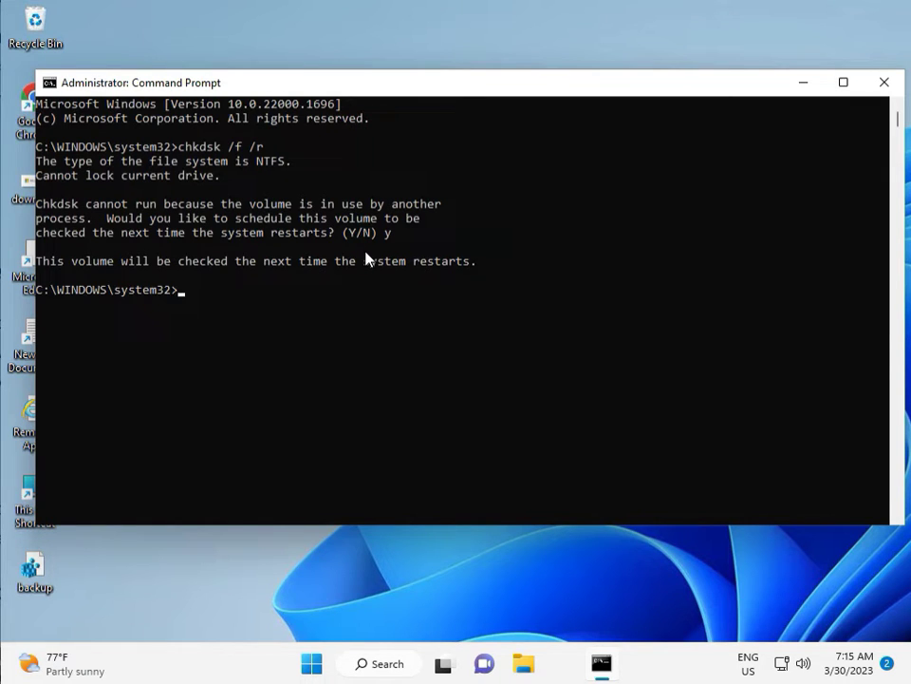
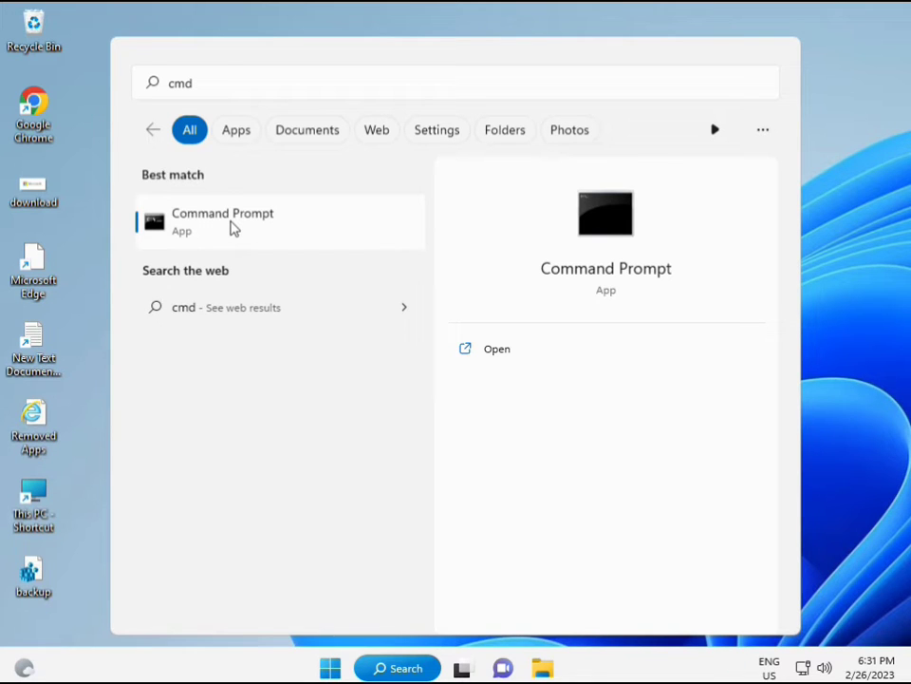
Launch a new Command Prompt with administrator rights from the cmd search result and approve the elevation request.
{"action": "right_click", "coordinate": [234, 229]}
{"action": "left_click", "coordinate": [281, 247]}
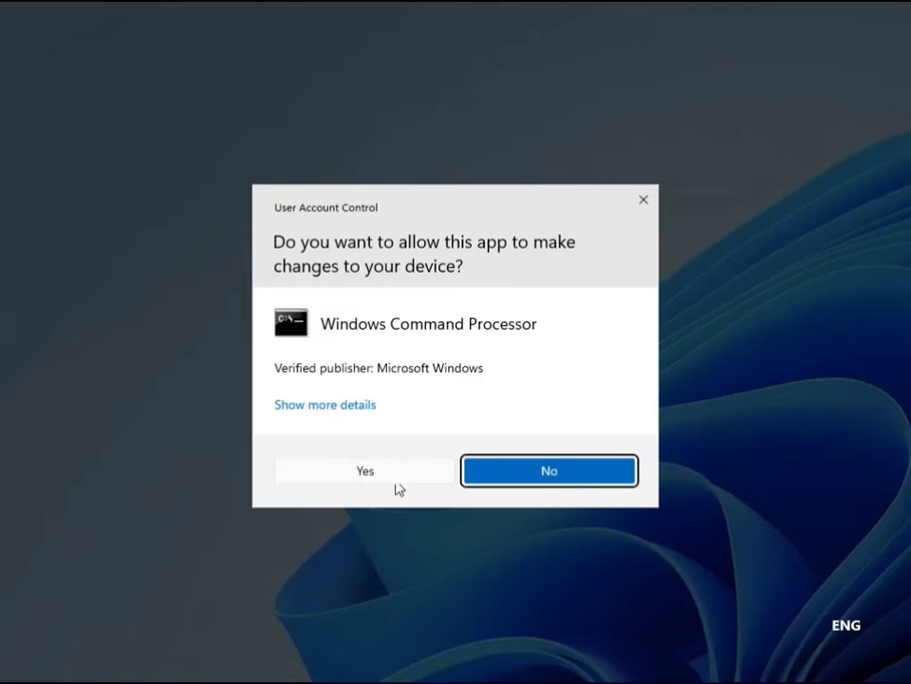
{"action": "left_click", "coordinate": [370, 472]}
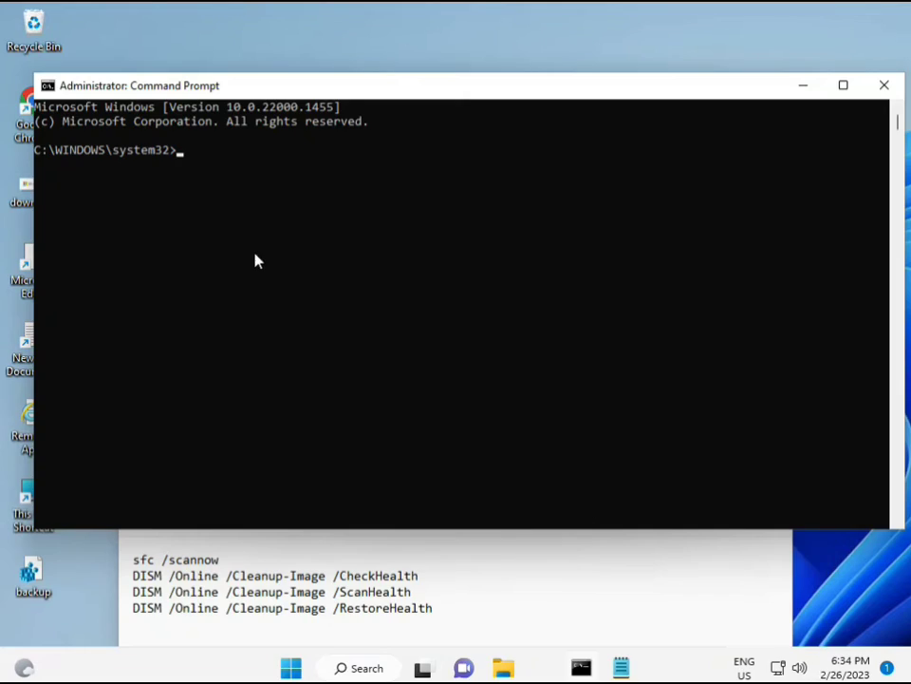
Run the System File Checker with the sfc /scannow command.
{"action": "left_click", "coordinate": [183, 149]}
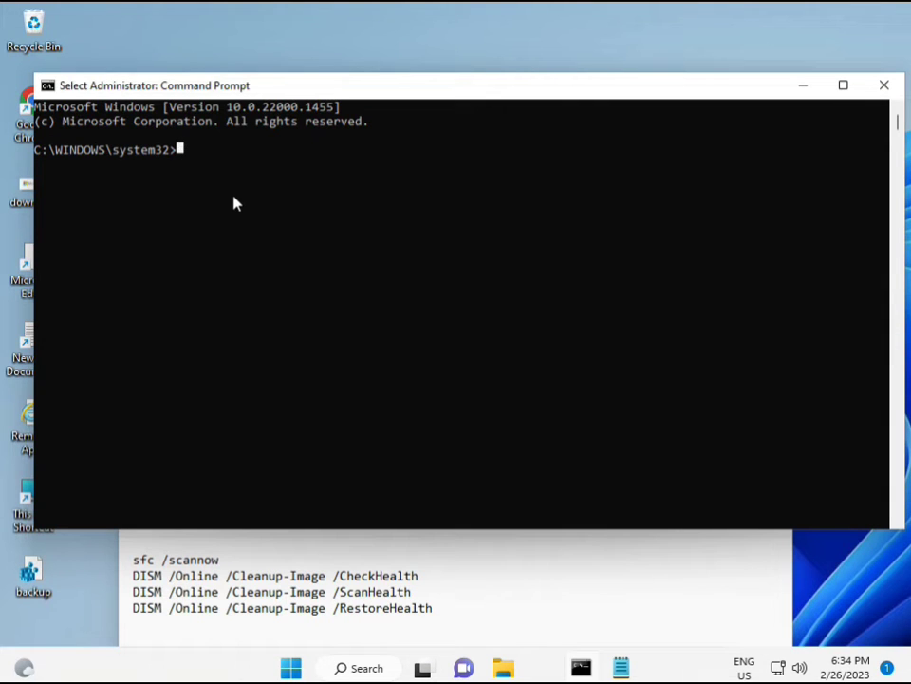
{"action": "type", "text": "sca"}
{"action": "key", "text": "BackSpace"}
{"action": "key", "text": "BackSpace"}
{"action": "key", "text": "BackSpace"}
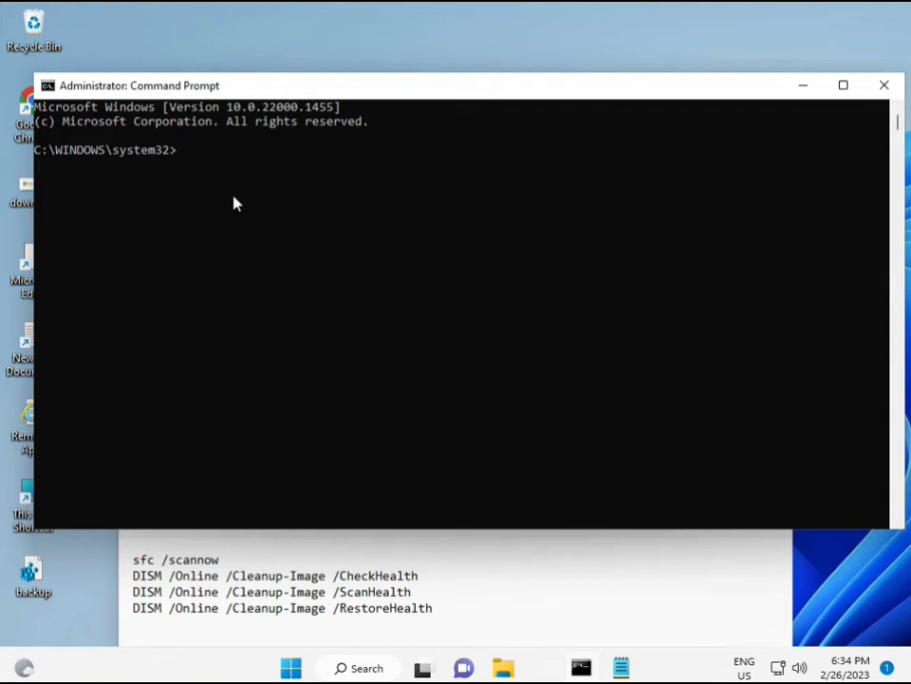
{"action": "type", "text": "sfc /scannow"}
{"action": "key", "text": "Return"}
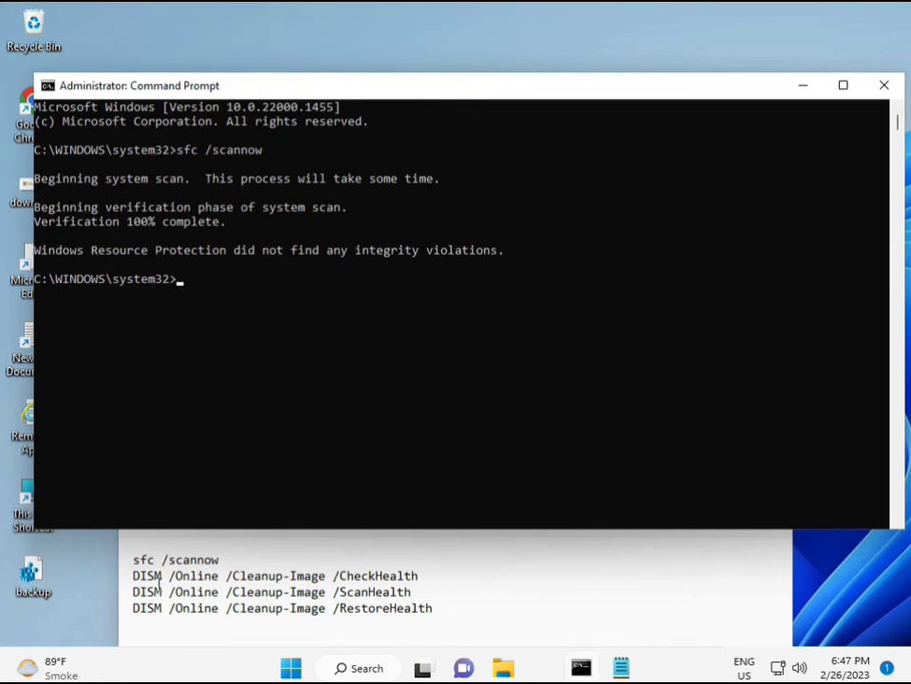
Copy the DISM /Online /Cleanup-Image /CheckHealth command from the Notepad document and run it in Command Prompt.
{"action": "left_click_drag", "start_coordinate": [134, 576], "coordinate": [427, 577]}
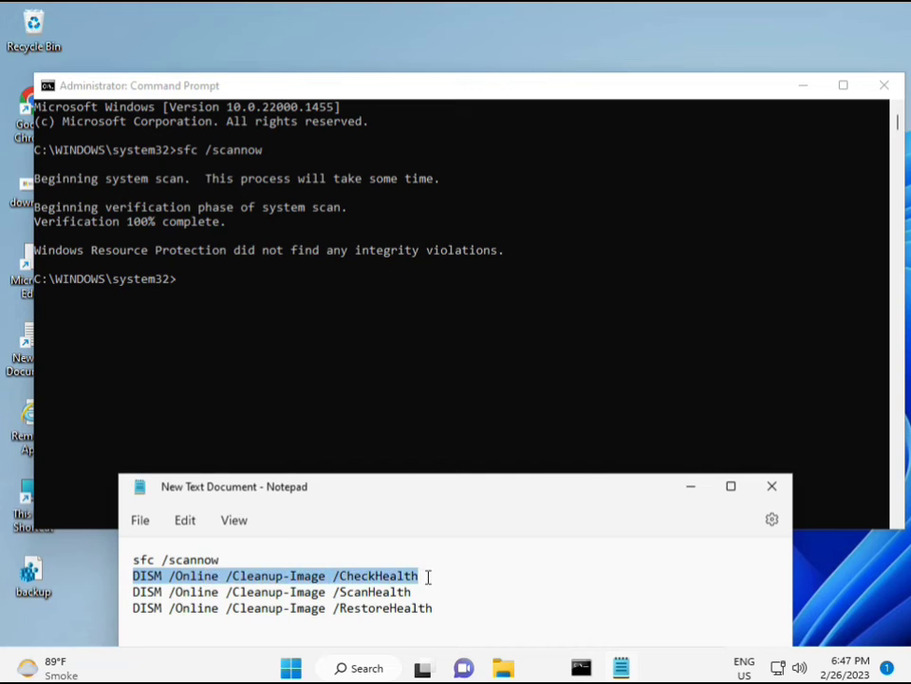
{"action": "right_click", "coordinate": [244, 577]}
{"action": "left_click", "coordinate": [287, 302]}
{"action": "left_click", "coordinate": [183, 287]}
{"action": "left_click", "coordinate": [179, 281]}
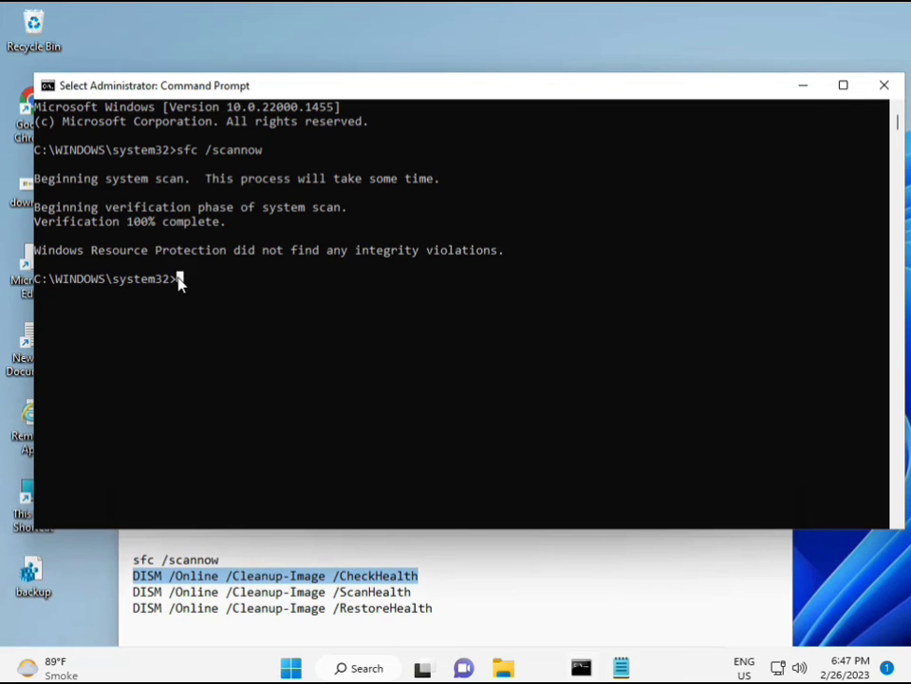
{"action": "right_click", "coordinate": [73, 87]}
{"action": "mouse_move", "coordinate": [157, 222]}
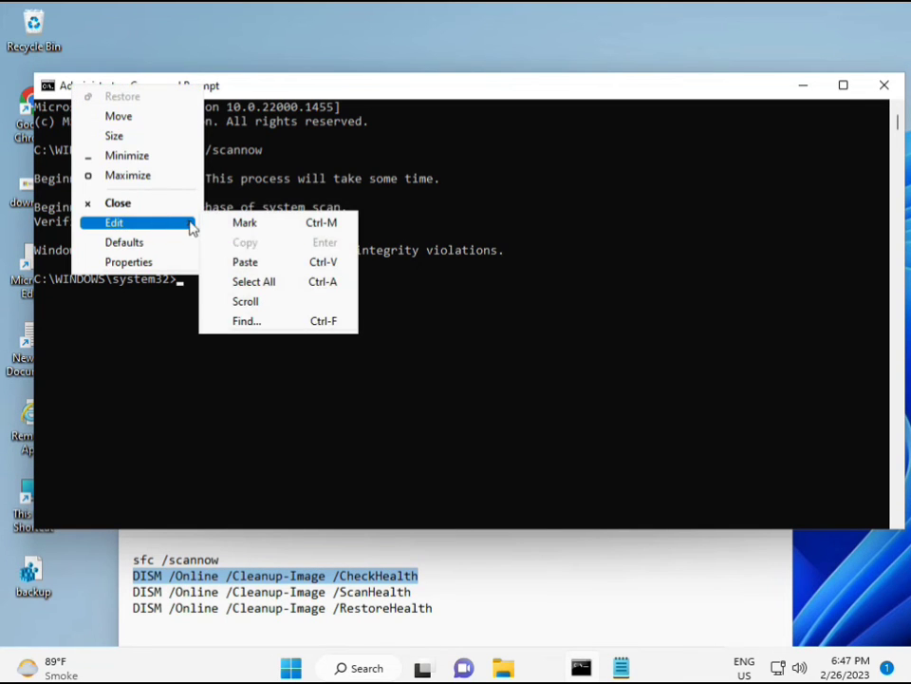
{"action": "left_click", "coordinate": [240, 262]}
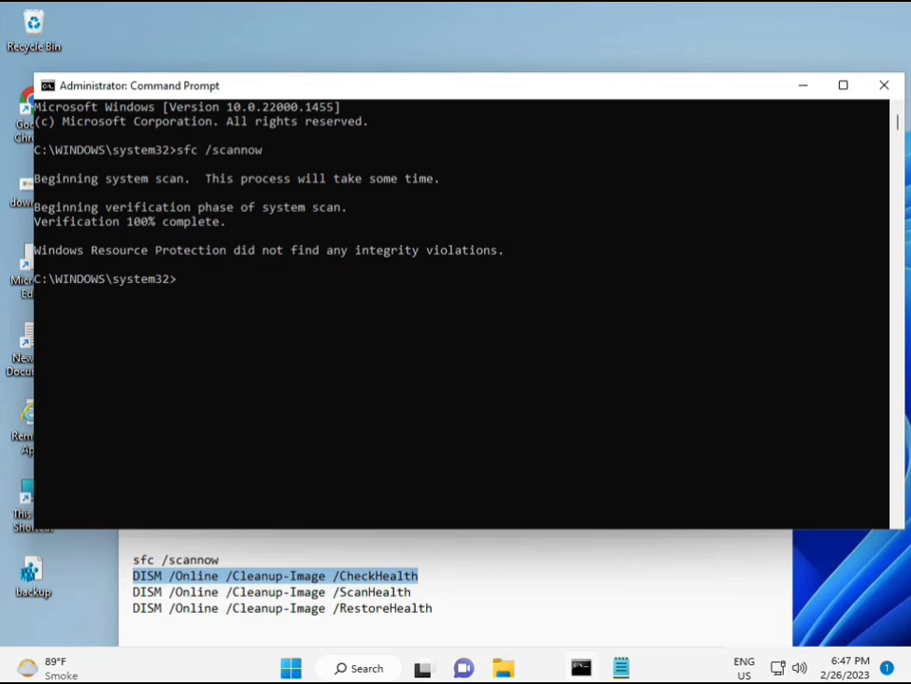
{"action": "left_click", "coordinate": [186, 280]}
{"action": "key", "text": "Escape"}
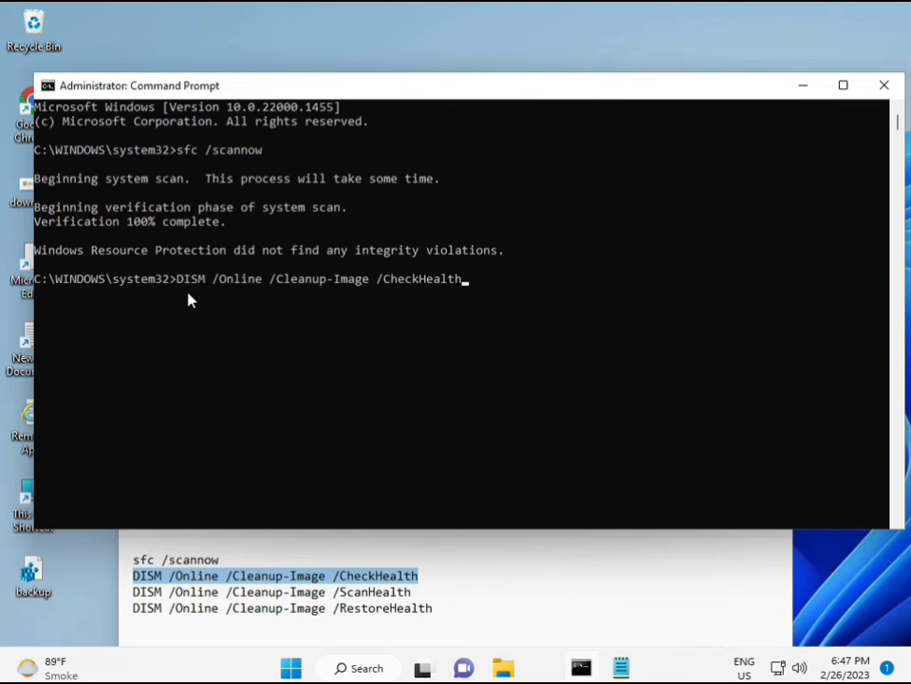
{"action": "key", "text": "Return"}
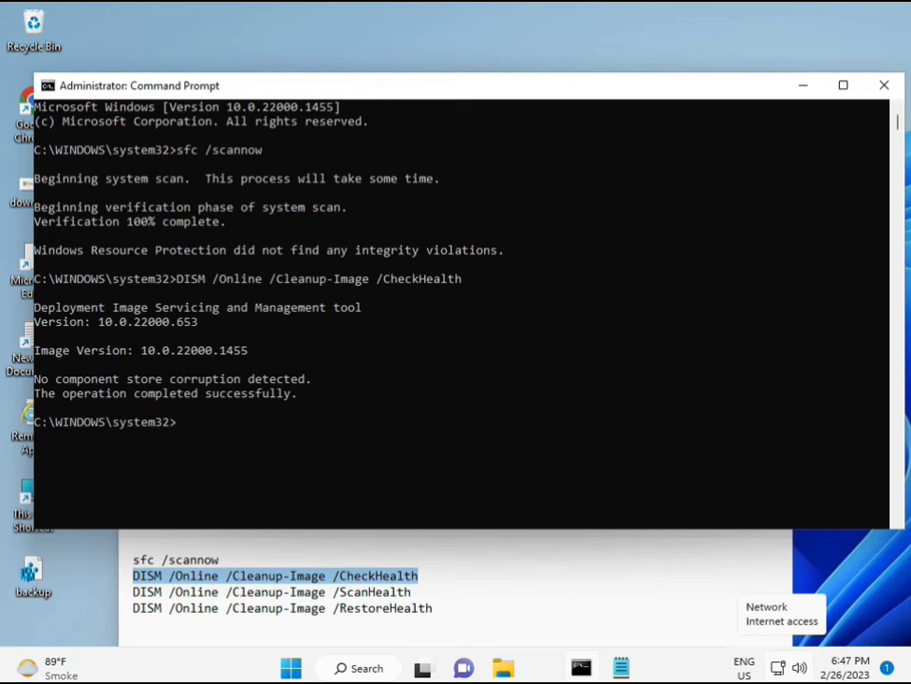
Copy the DISM /Online /Cleanup-Image /ScanHealth command from the Notepad document and run it in Command Prompt.
{"action": "left_click", "coordinate": [136, 592]}
{"action": "left_click_drag", "start_coordinate": [136, 592], "coordinate": [431, 593]}
{"action": "right_click", "coordinate": [401, 600]}
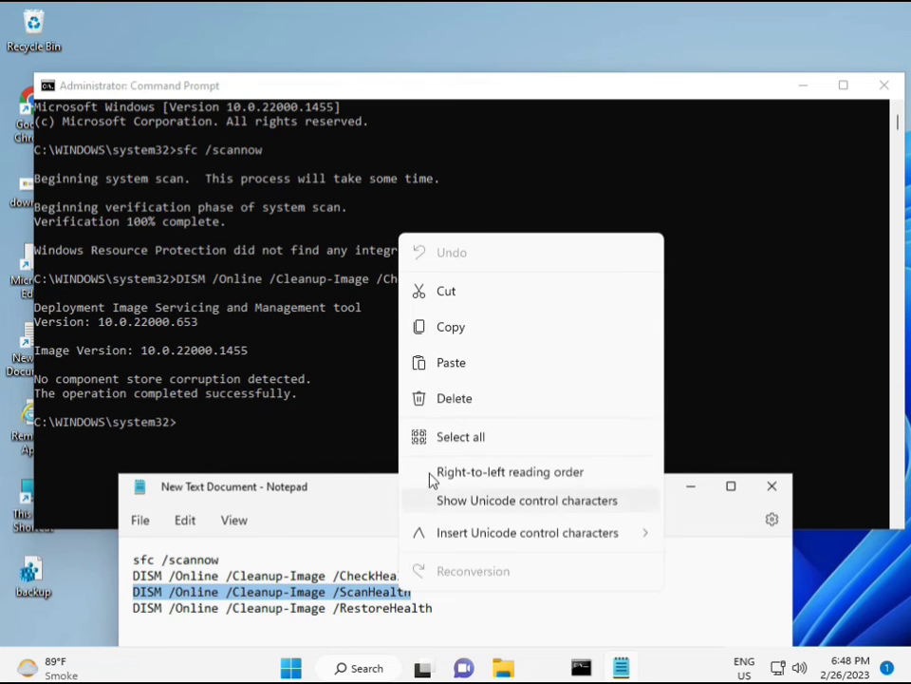
{"action": "left_click", "coordinate": [443, 338]}
{"action": "left_click", "coordinate": [229, 442]}
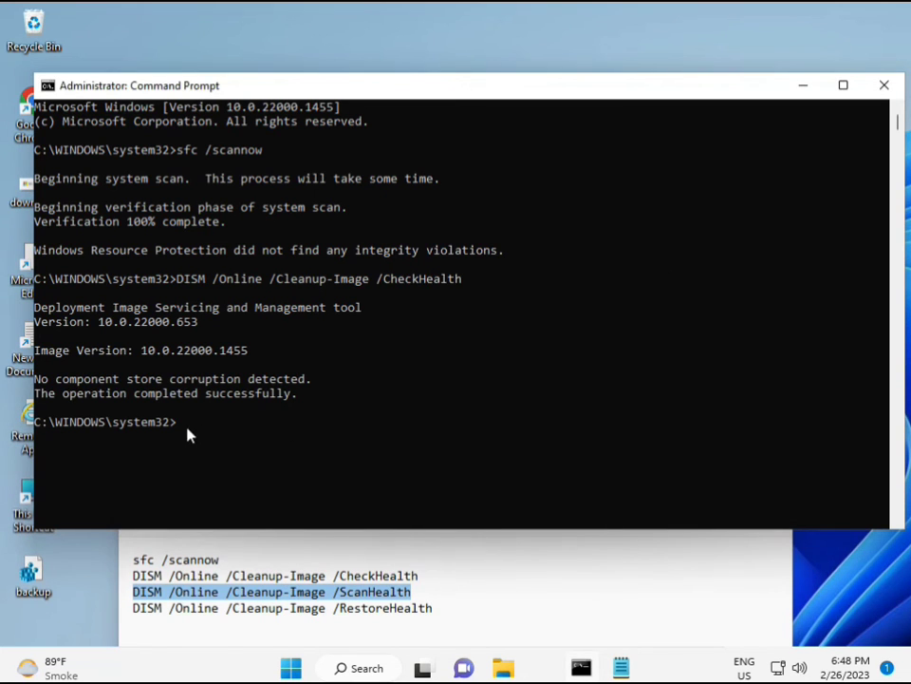
{"action": "left_click", "coordinate": [181, 422]}
{"action": "right_click", "coordinate": [183, 429]}
{"action": "right_click", "coordinate": [184, 430]}
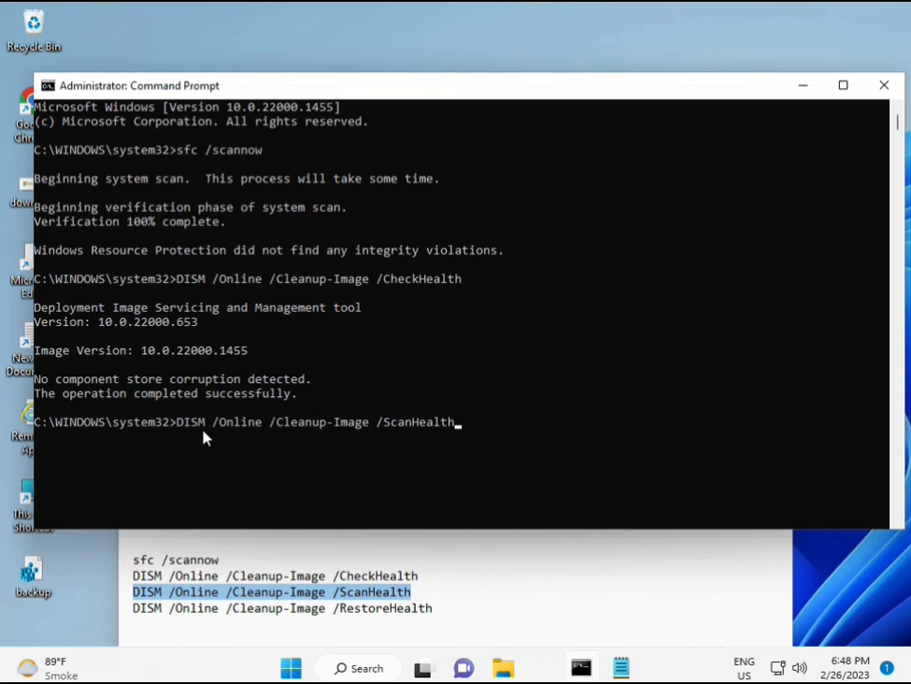
{"action": "key", "text": "Return"}
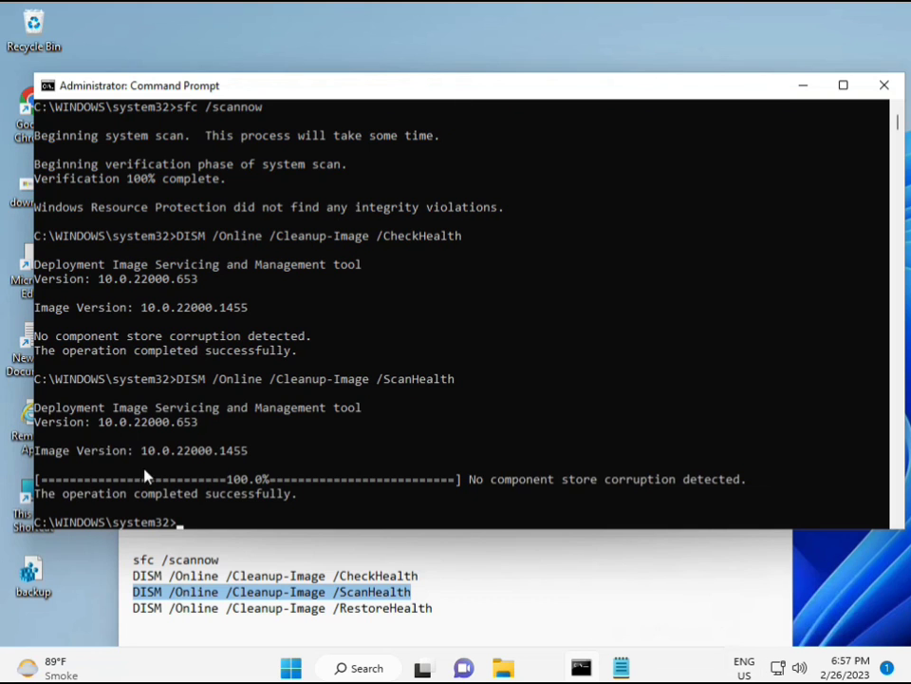
{"action": "left_click_drag", "start_coordinate": [203, 500], "coordinate": [298, 498]}
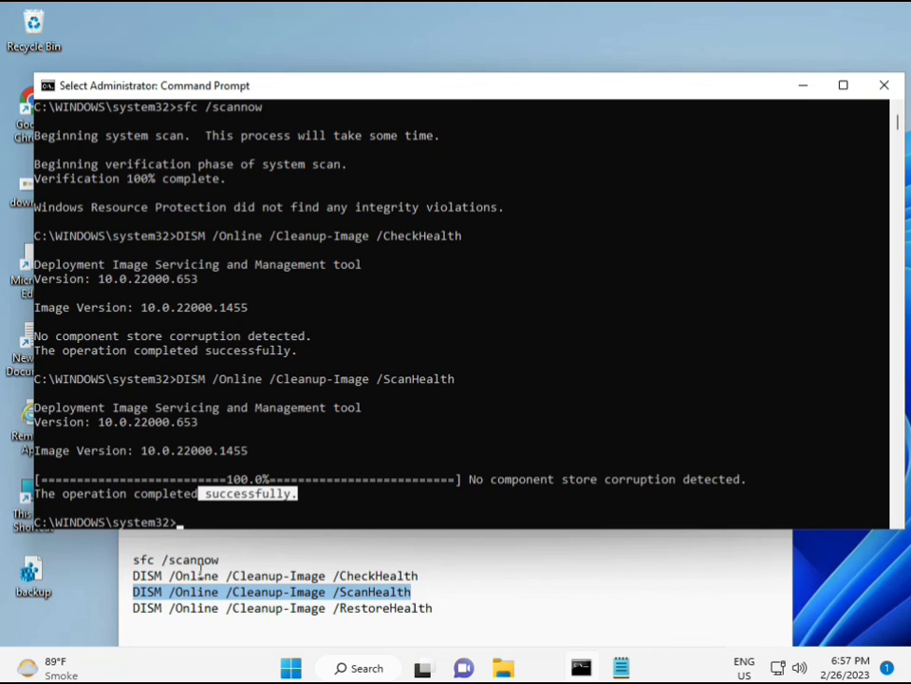
Copy the DISM /Online /Cleanup-Image /RestoreHealth command from the Notepad document and paste it at the Command Prompt line.
{"action": "left_click_drag", "start_coordinate": [176, 611], "coordinate": [216, 612]}
{"action": "triple_click", "coordinate": [215, 615]}
{"action": "right_click", "coordinate": [217, 614]}
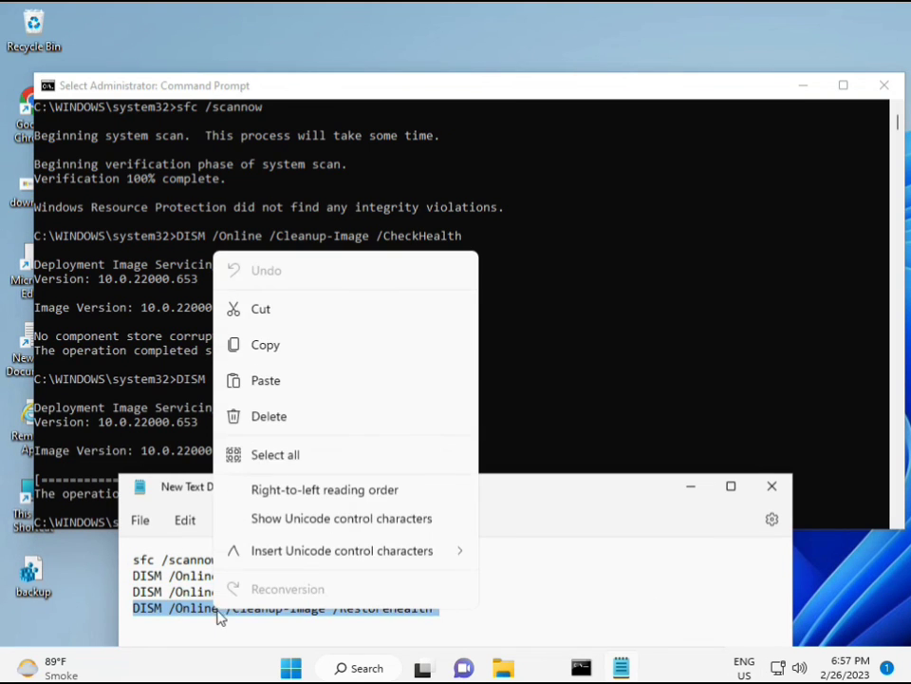
{"action": "left_click", "coordinate": [300, 353]}
{"action": "left_click", "coordinate": [254, 465]}
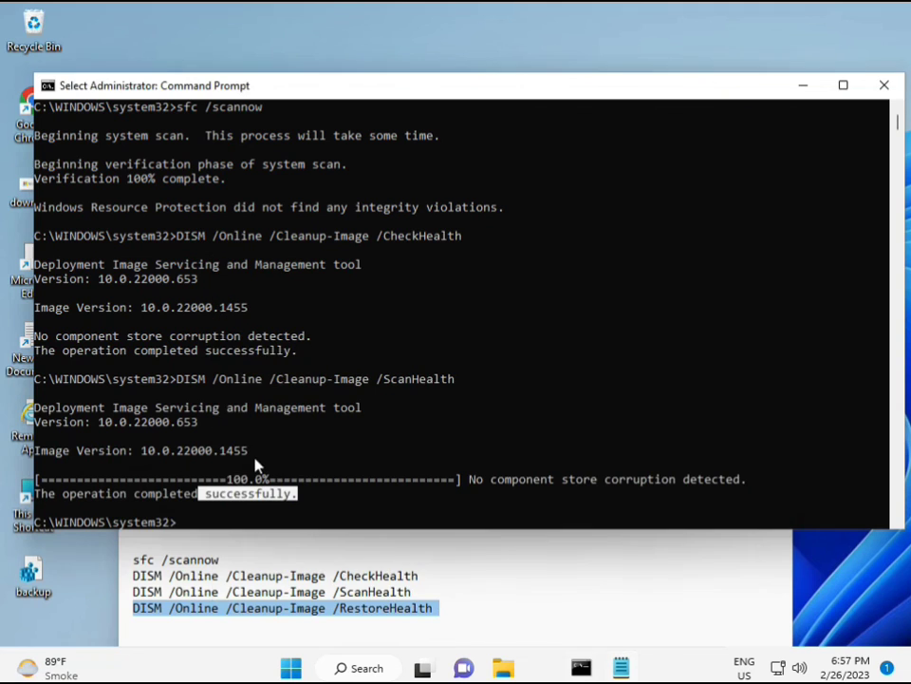
{"action": "left_click", "coordinate": [179, 529]}
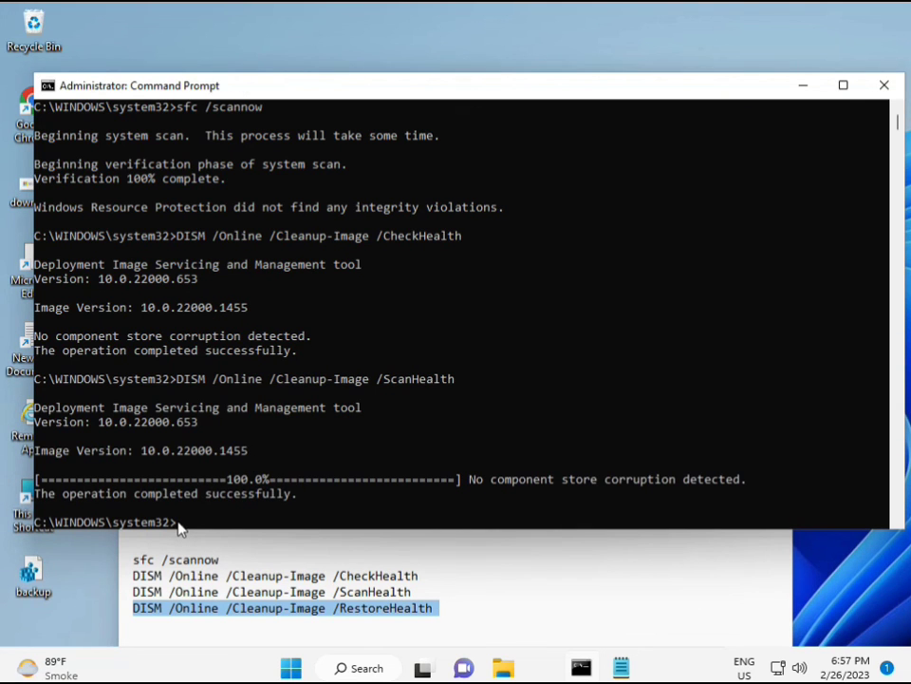
{"action": "left_click", "coordinate": [179, 529]}
{"action": "left_click", "coordinate": [179, 529]}
{"action": "left_click", "coordinate": [179, 529]}
{"action": "right_click", "coordinate": [585, 471]}
Run the pasted DISM RestoreHealth command to repair the Windows image.
{"action": "scroll", "coordinate": [554, 429], "scroll_direction": "down", "scroll_amount": 9}
{"action": "scroll", "coordinate": [537, 427], "scroll_direction": "up", "scroll_amount": 7}
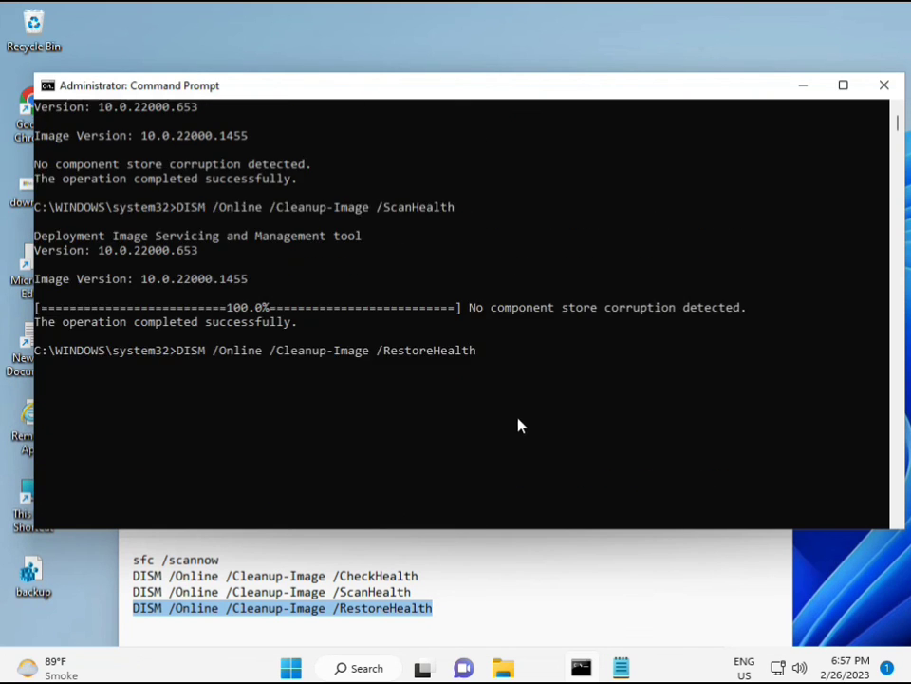
{"action": "scroll", "coordinate": [857, 197], "scroll_direction": "up", "scroll_amount": 2}
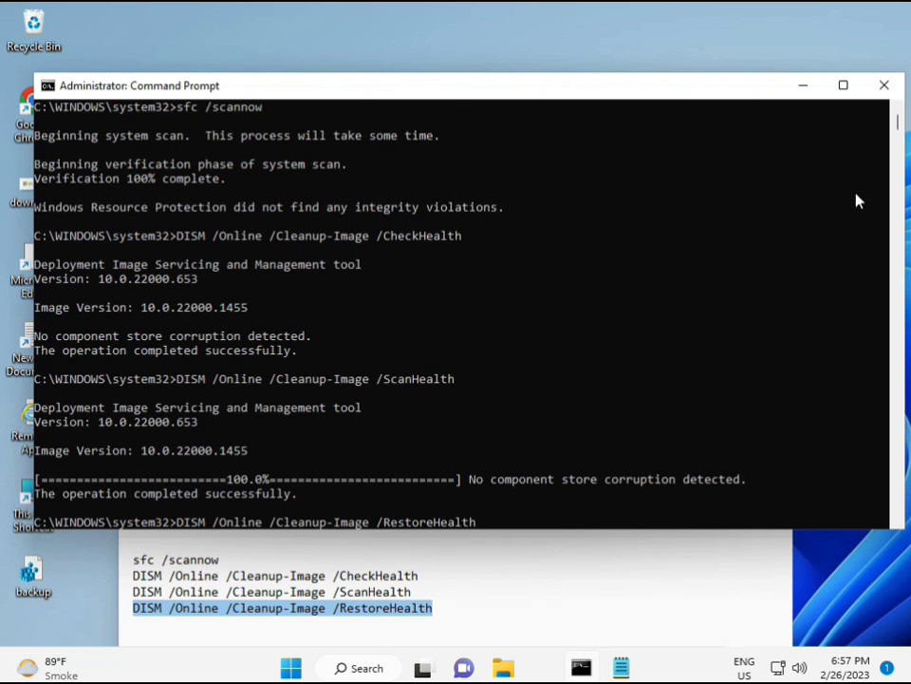
{"action": "left_click", "coordinate": [900, 136]}
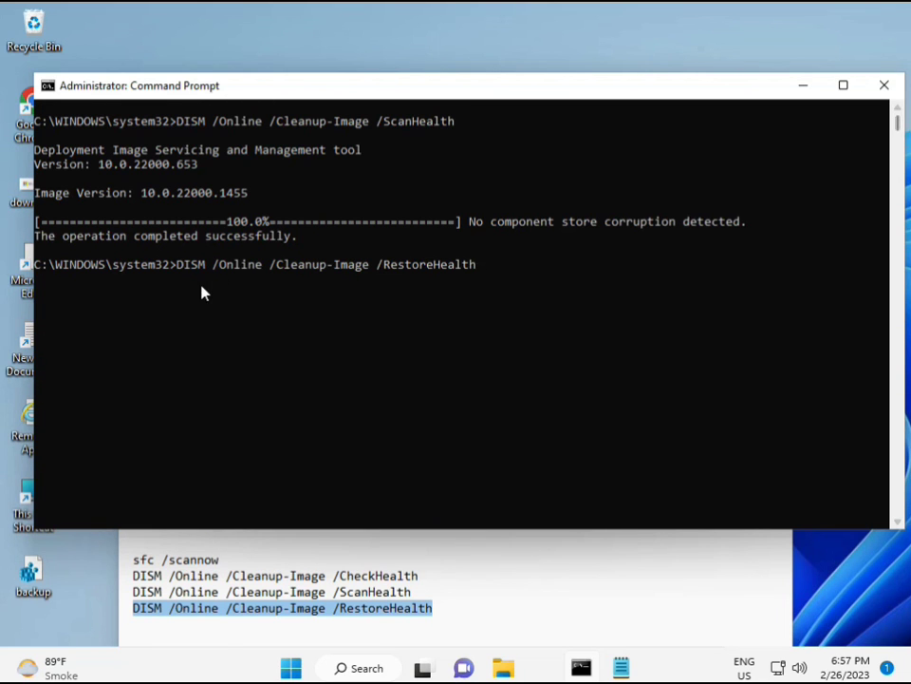
{"action": "left_click", "coordinate": [180, 265]}
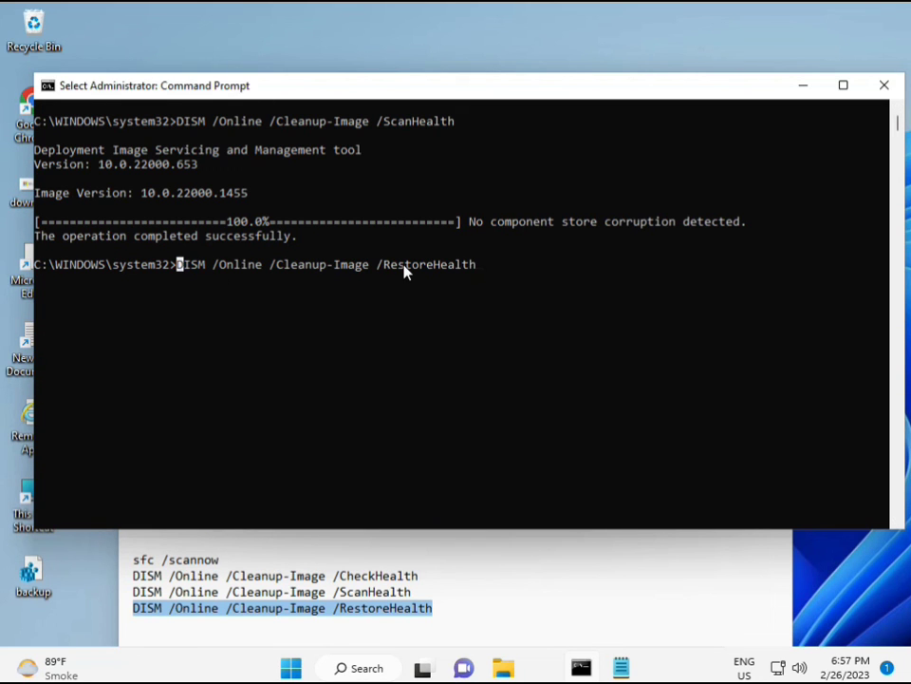
{"action": "key", "text": "Return"}
{"action": "key", "text": "Return"}
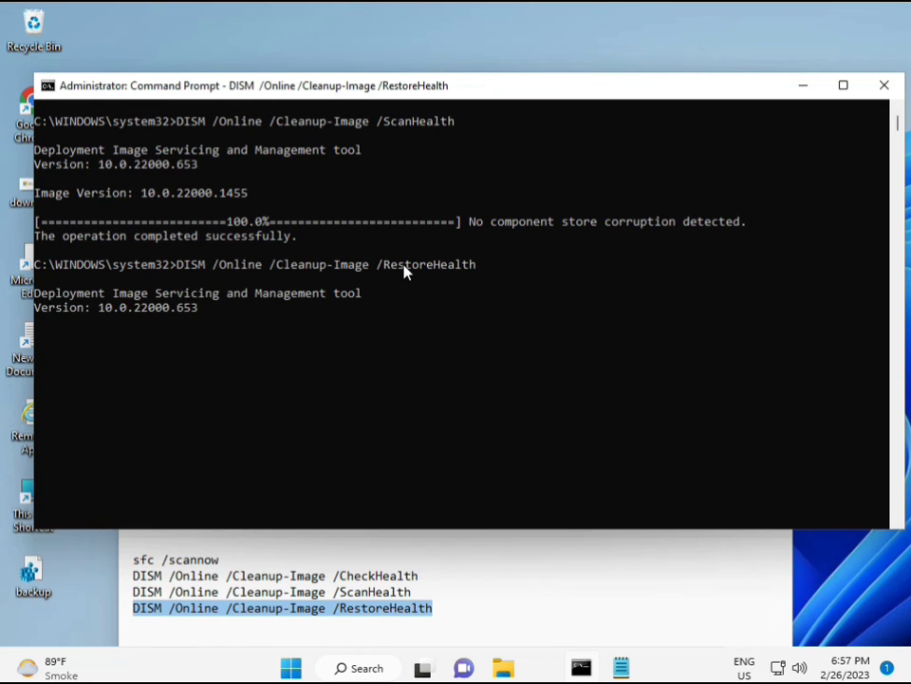